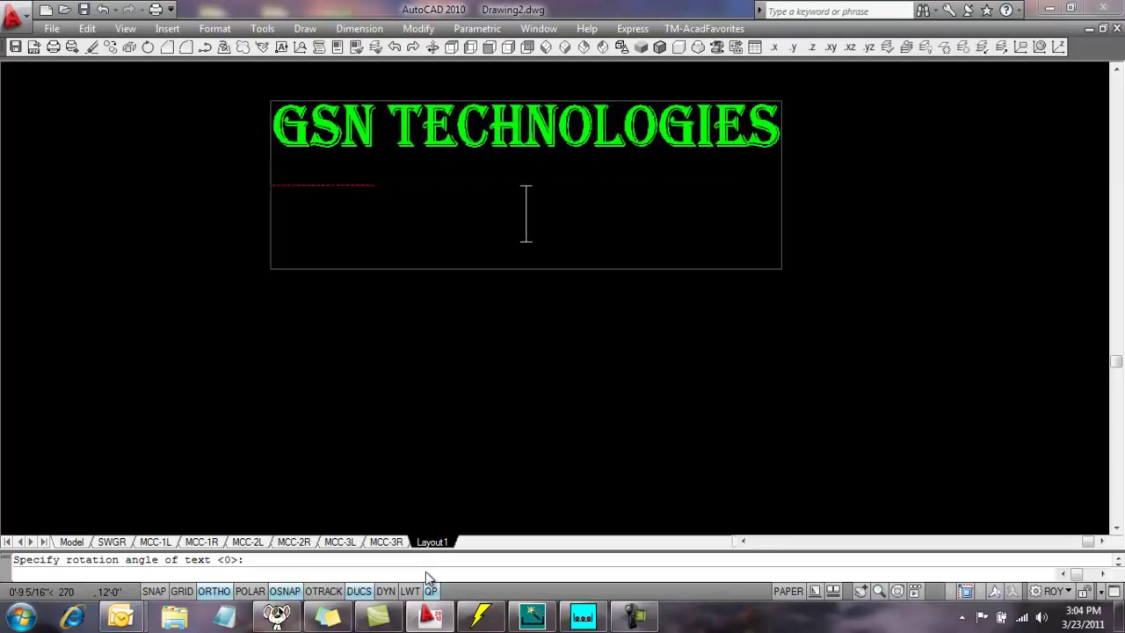
# Type the title lines 'PROUDLY PRESENTS', 'CABLE AND RACEWAY SYSTEMS', 'THE ULTIMATE ELECTRICAL', 'MODELING AND DESIGN SOFTWARE'.
pyautogui.write('PROUDLY PRESENTS')
pyautogui.press('Return')
pyautogui.write('CABLE AND RACEWAY SY')
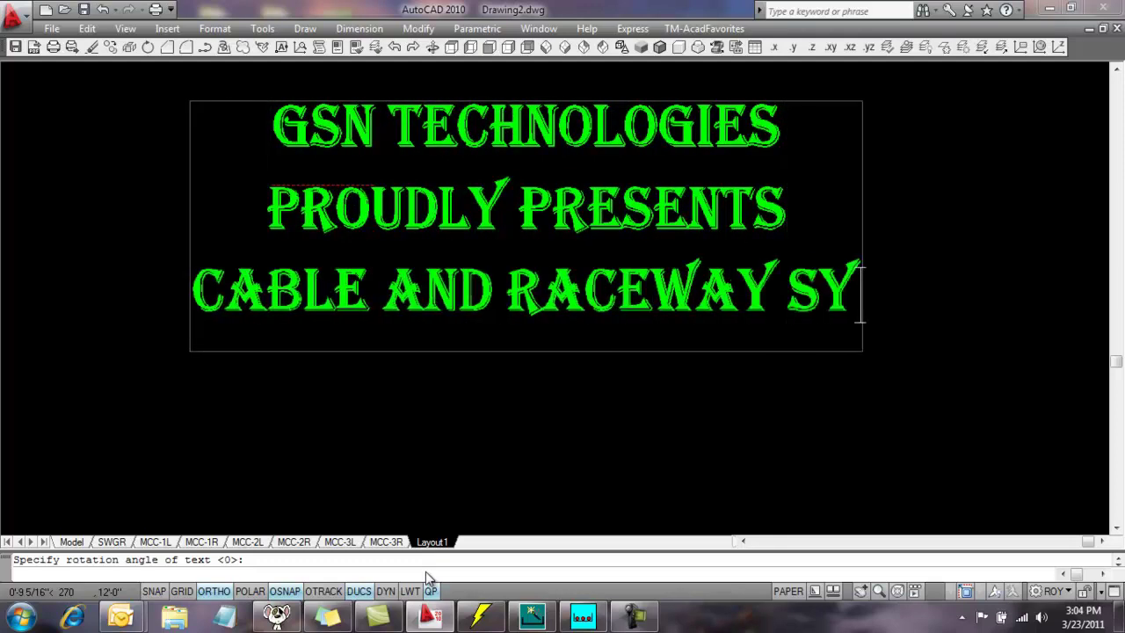
pyautogui.write('STEMS')
pyautogui.press('Return')
pyautogui.write('THE ULTIMATE ELECTRICAL')
pyautogui.press('Return')
pyautogui.write('MODELING A')
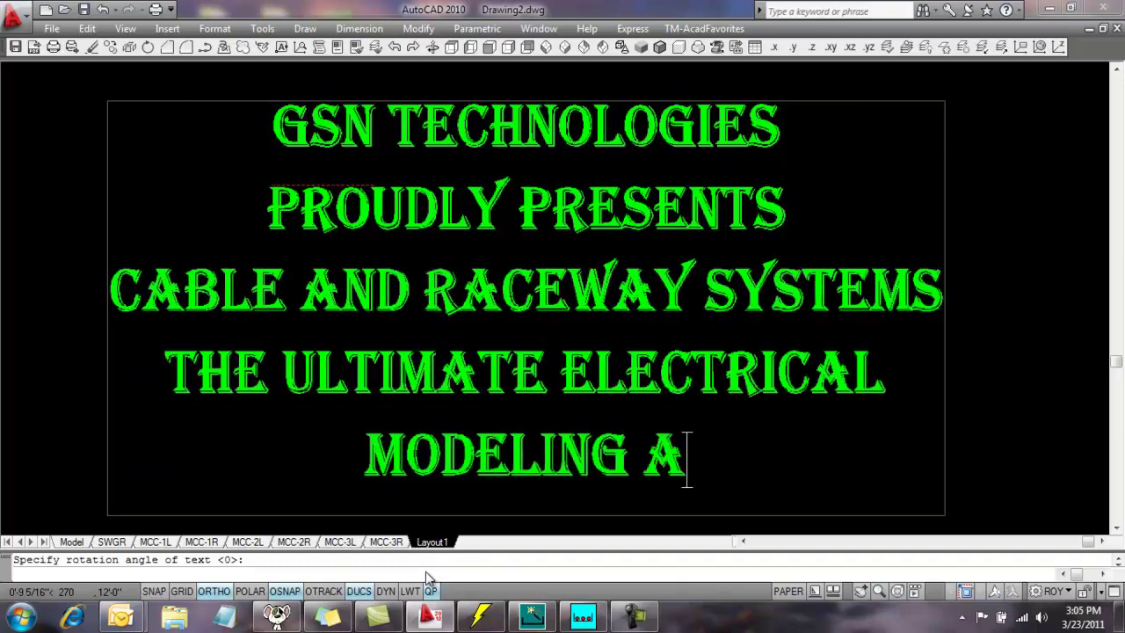
pyautogui.write('ND DESIGN SOFTWARE')
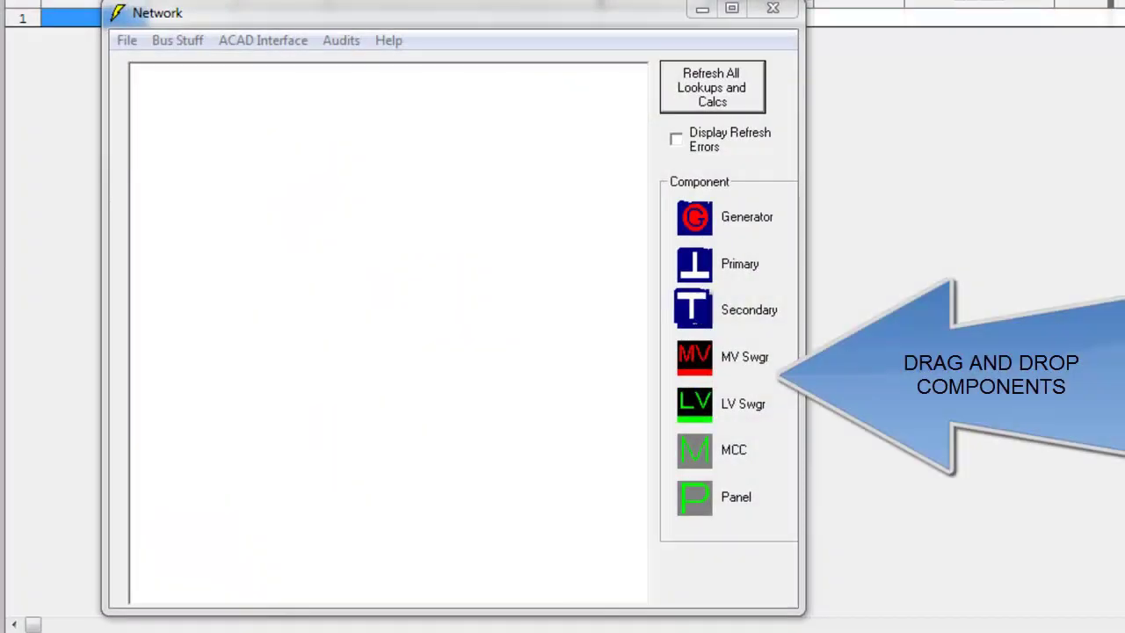
# Place SECONDARY_1, LV_SWGR_1 under it, MCC_1–MCC_3 under the switchgear, and a generator under MCC_3.
pyautogui.moveTo(183, 141); pyautogui.dragTo(187, 110)
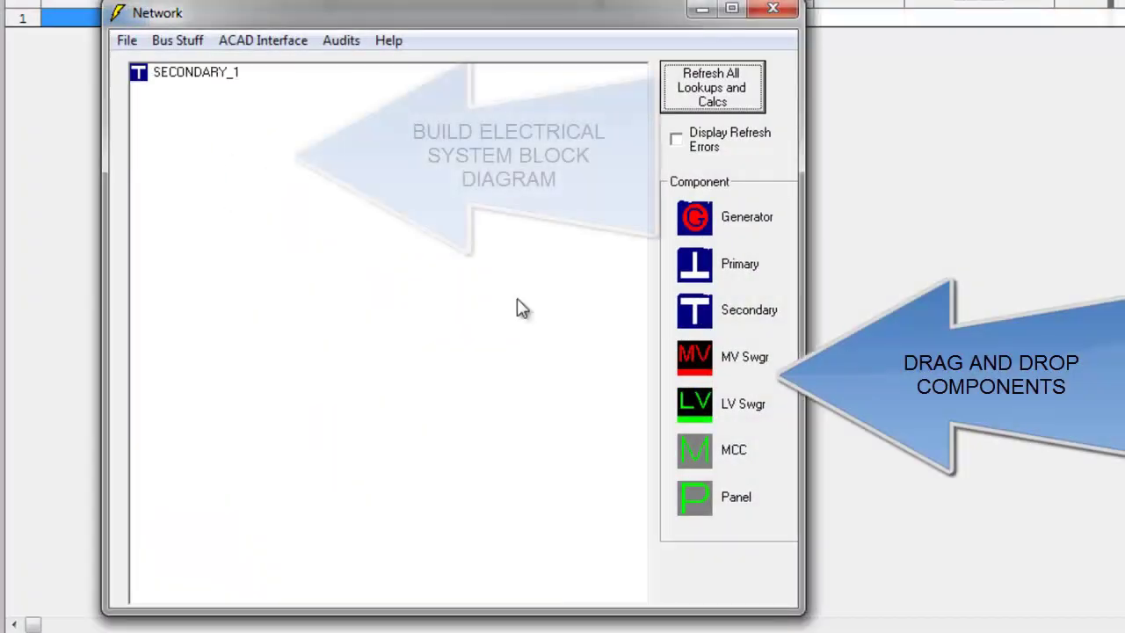
pyautogui.moveTo(690, 402); pyautogui.dragTo(200, 72)
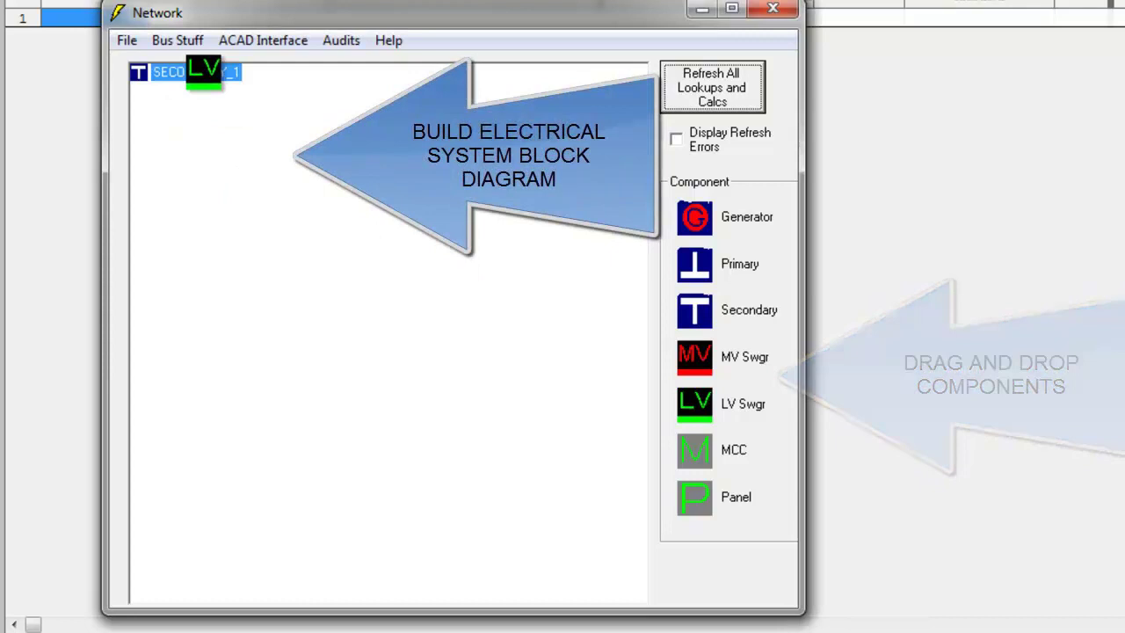
pyautogui.moveTo(695, 450); pyautogui.dragTo(231, 90)
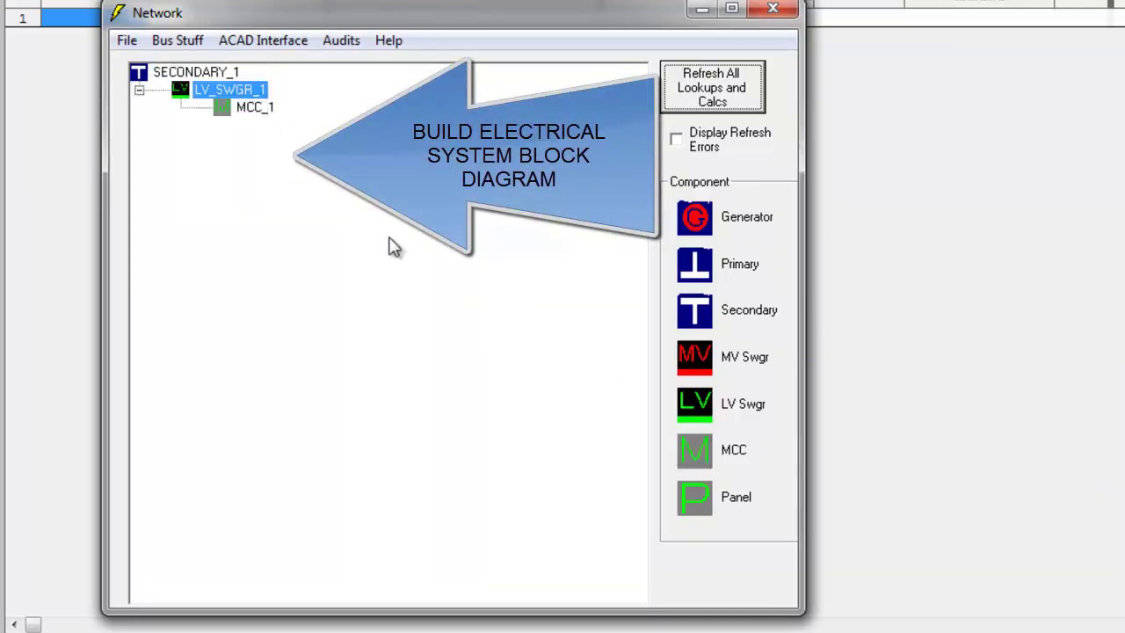
pyautogui.moveTo(694, 450); pyautogui.dragTo(238, 92)
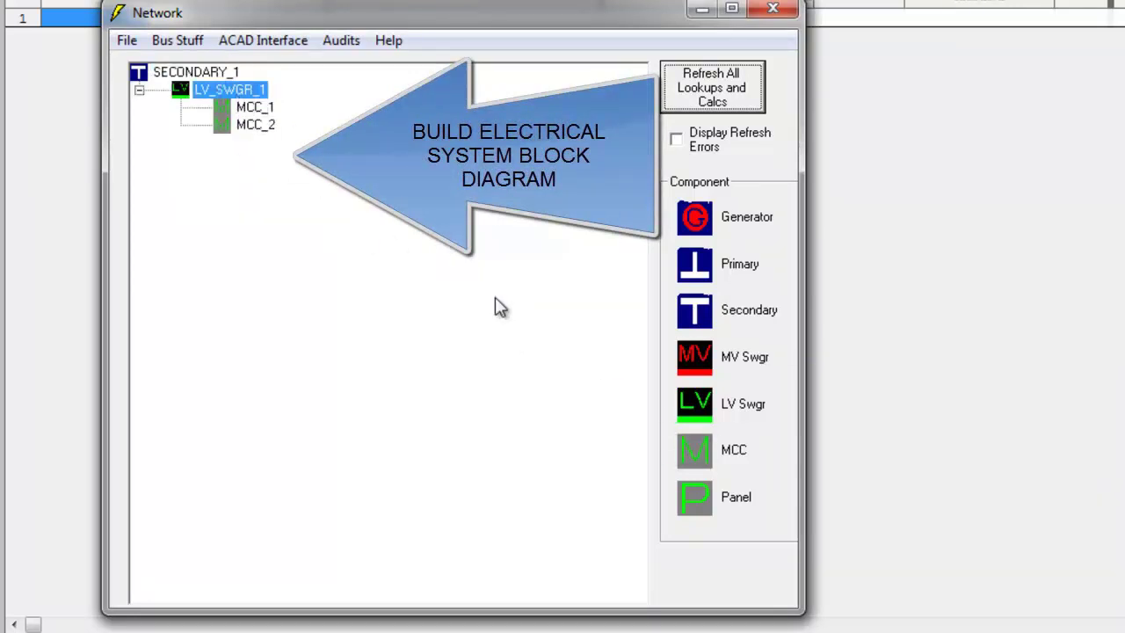
pyautogui.moveTo(706, 462); pyautogui.dragTo(237, 91)
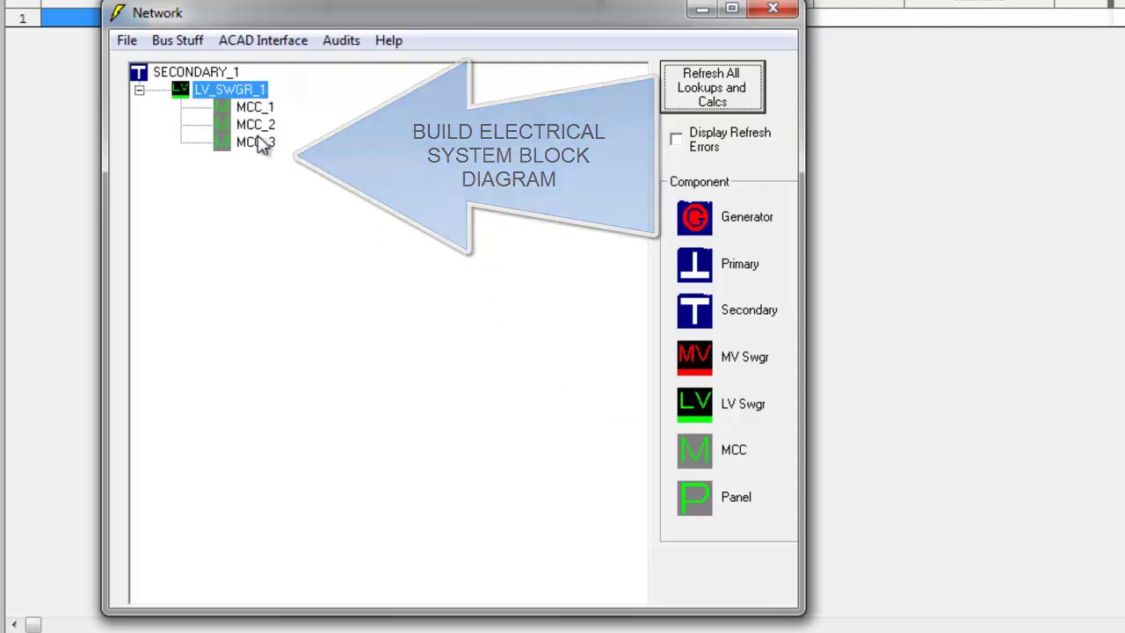
pyautogui.moveTo(693, 216); pyautogui.dragTo(258, 147)
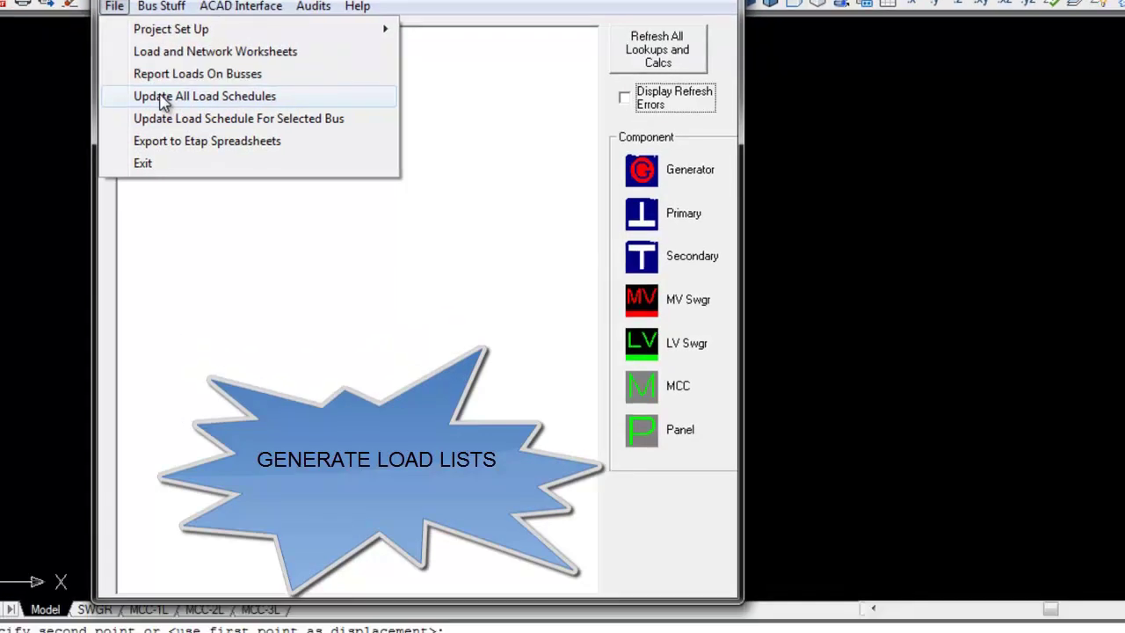
# Generate all bus load schedules and review the LV_SWGR_1 and MCC_1 load lists.
pyautogui.click(162, 96)
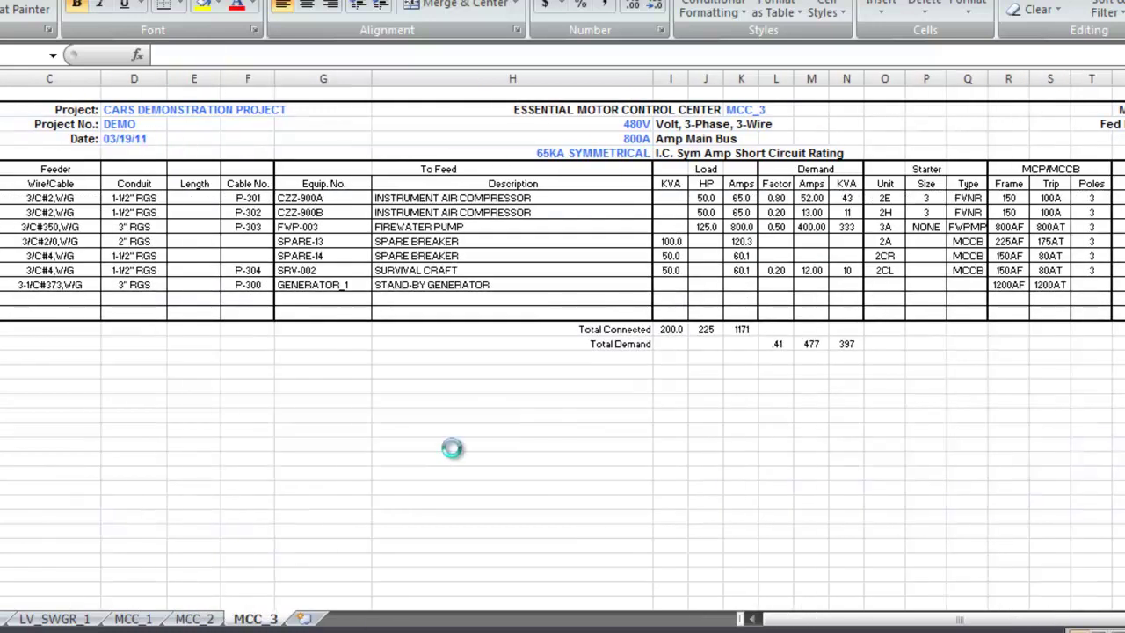
pyautogui.click(53, 619)
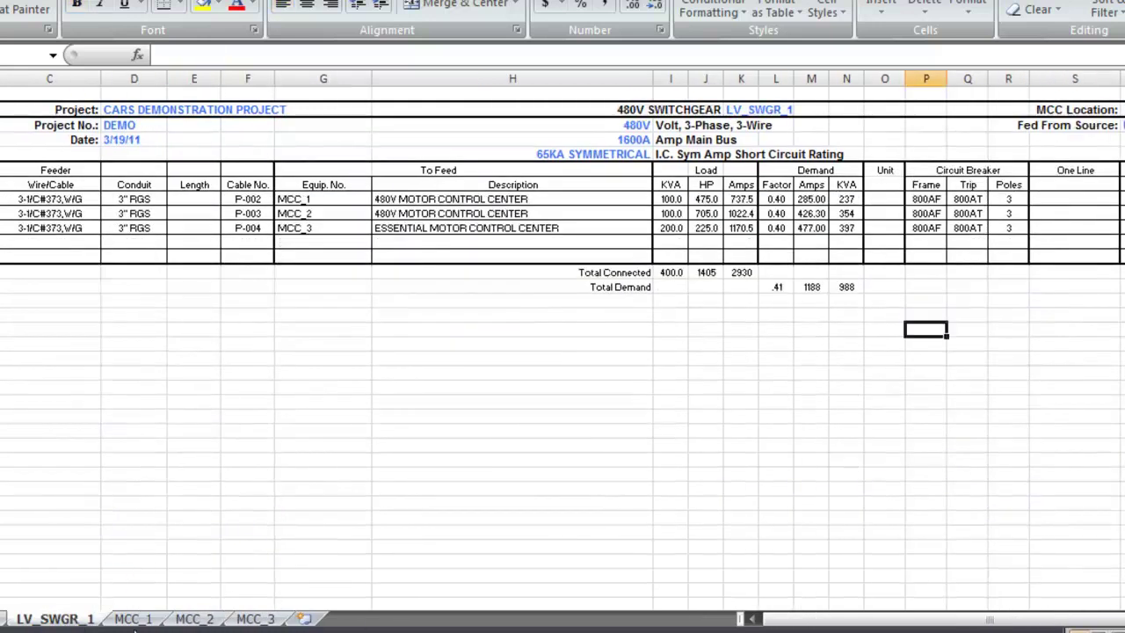
pyautogui.click(134, 618)
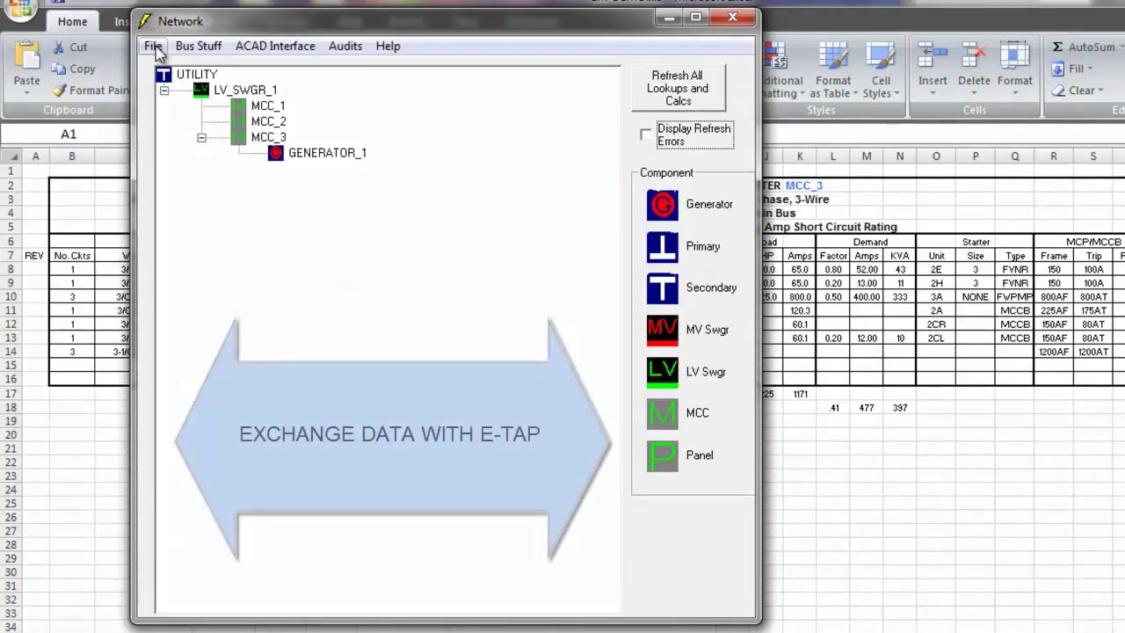
# Export the network's equipment and bus data to ETAP spreadsheets.
pyautogui.click(154, 48)
pyautogui.click(236, 179)
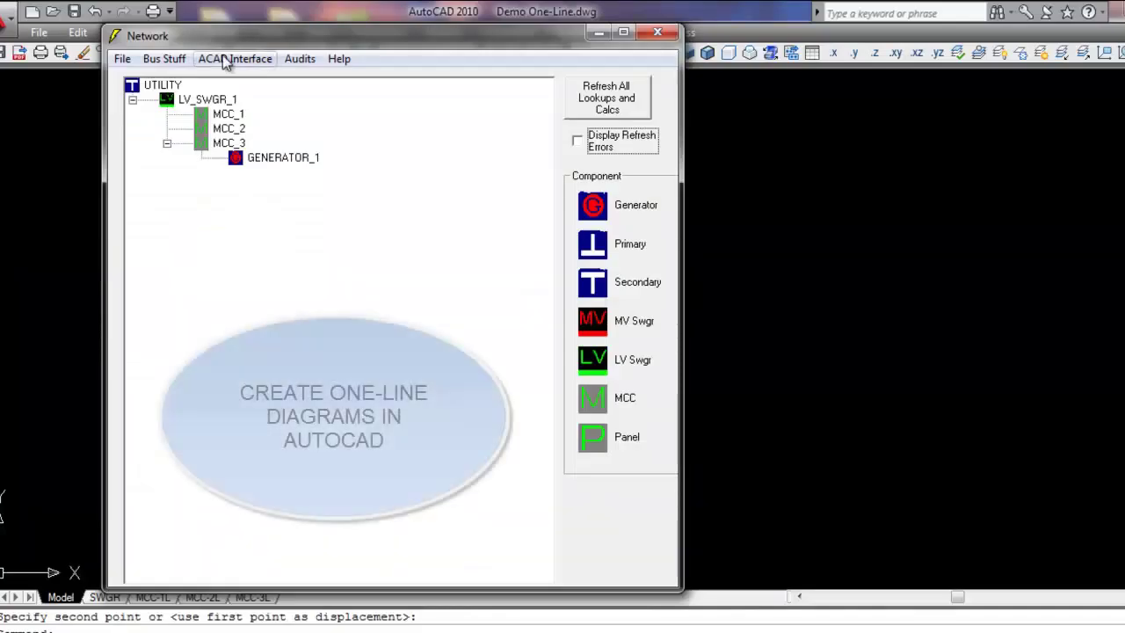
pyautogui.click(232, 59)
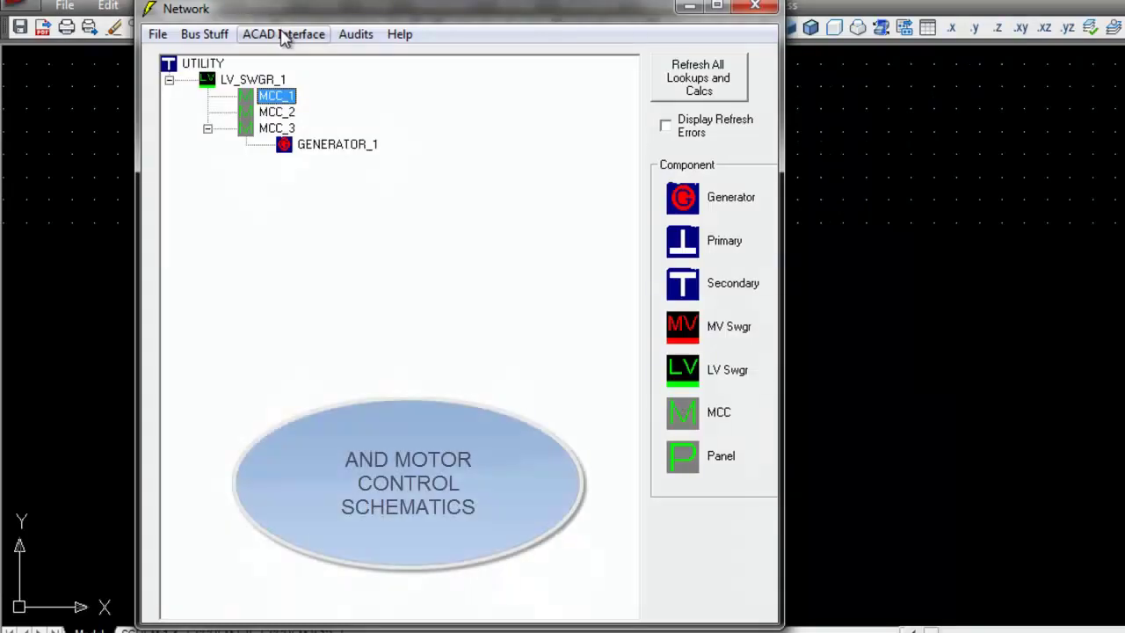
# Draw the motor control schematics for the selected bus.
pyautogui.click(287, 35)
pyautogui.moveTo(300, 102)
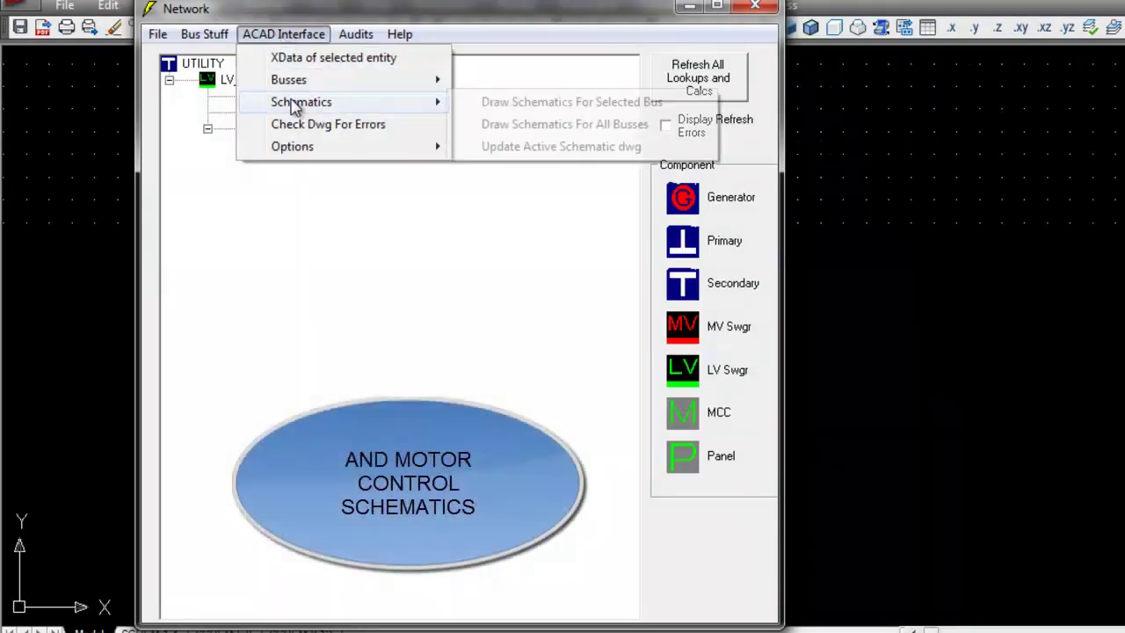
pyautogui.click(519, 103)
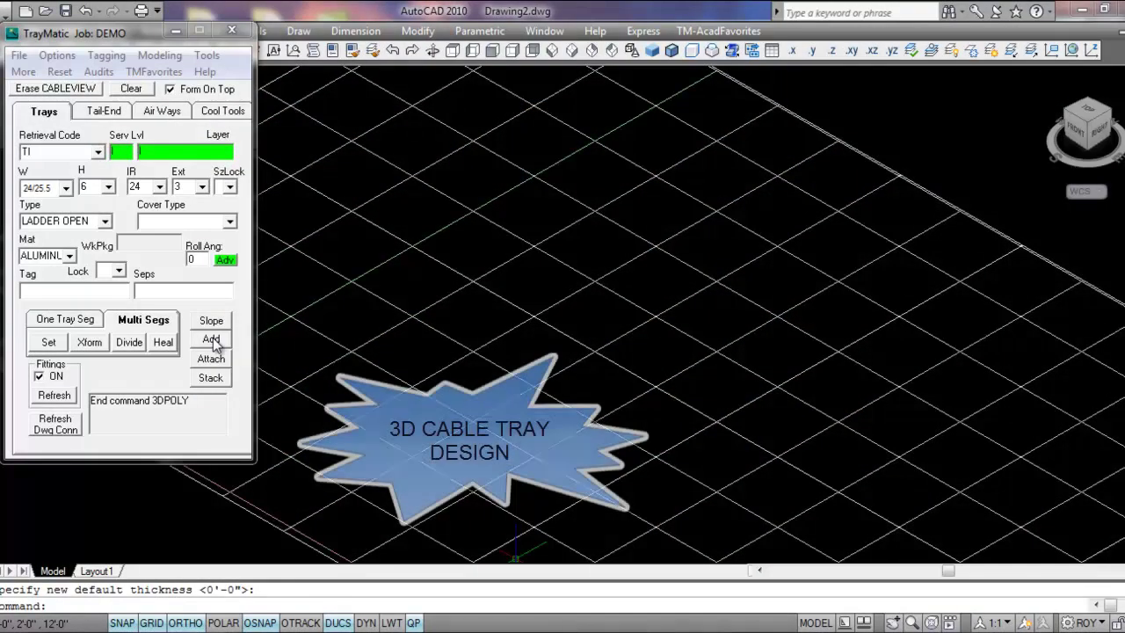
# Draw the main cable tray route through its corners, ending with a downward drop.
pyautogui.click(214, 344)
pyautogui.click(653, 86)
pyautogui.click(757, 145)
pyautogui.click(457, 321)
pyautogui.click(650, 431)
pyautogui.click(651, 350)
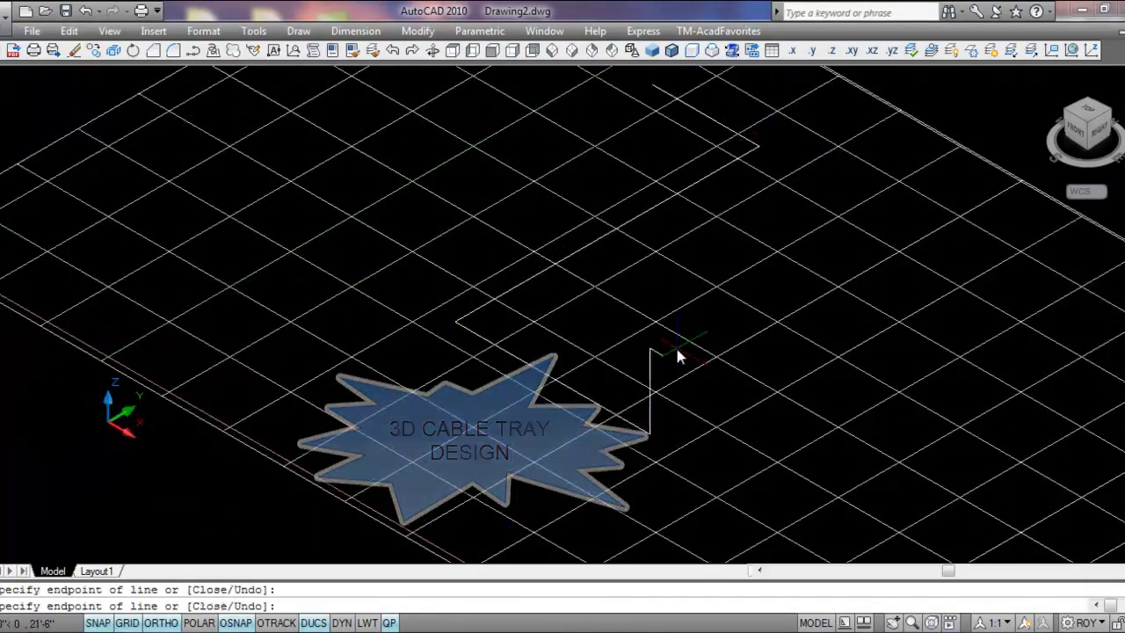
pyautogui.click(809, 445)
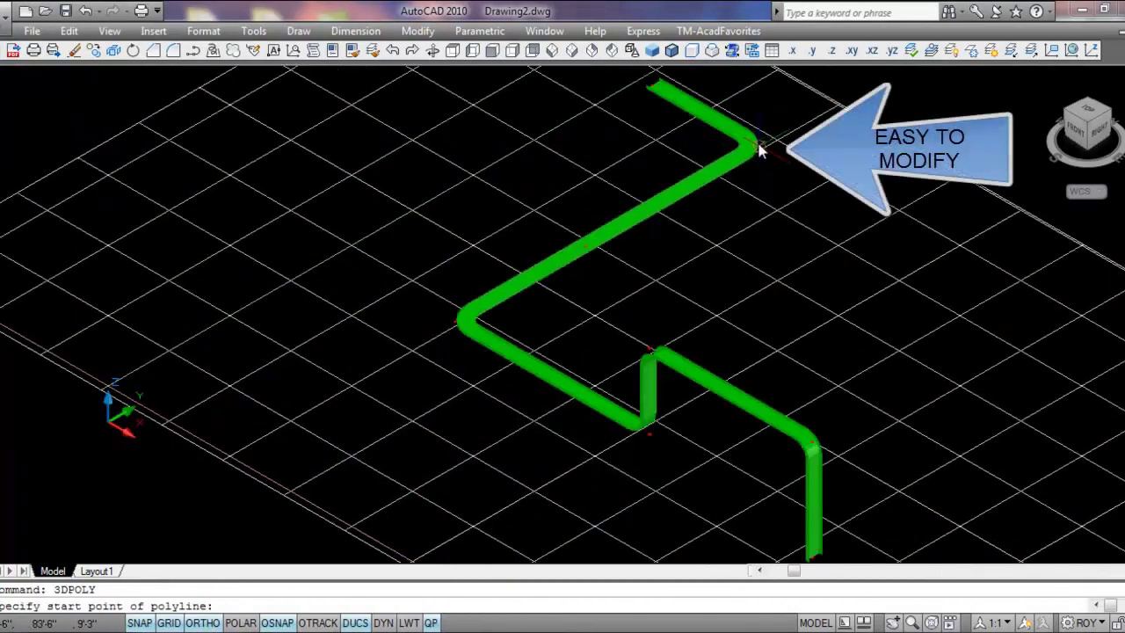
# Add a tray branch from the far corner that ends in a vertical drop.
pyautogui.click(761, 151)
pyautogui.click(829, 191)
pyautogui.press('Return')
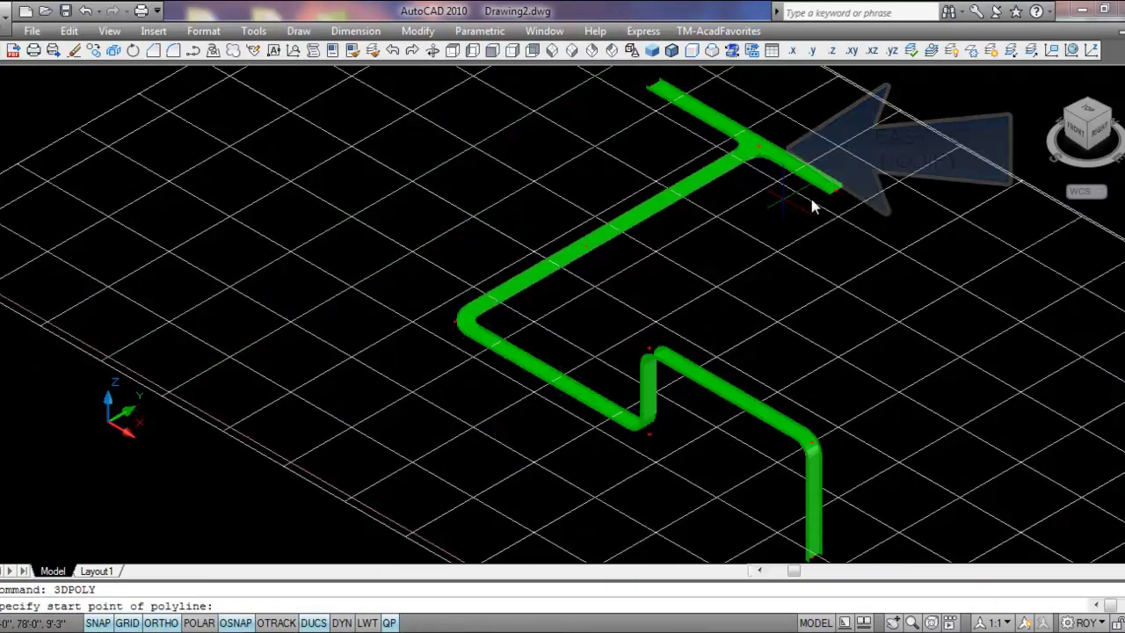
pyautogui.click(837, 191)
pyautogui.click(893, 223)
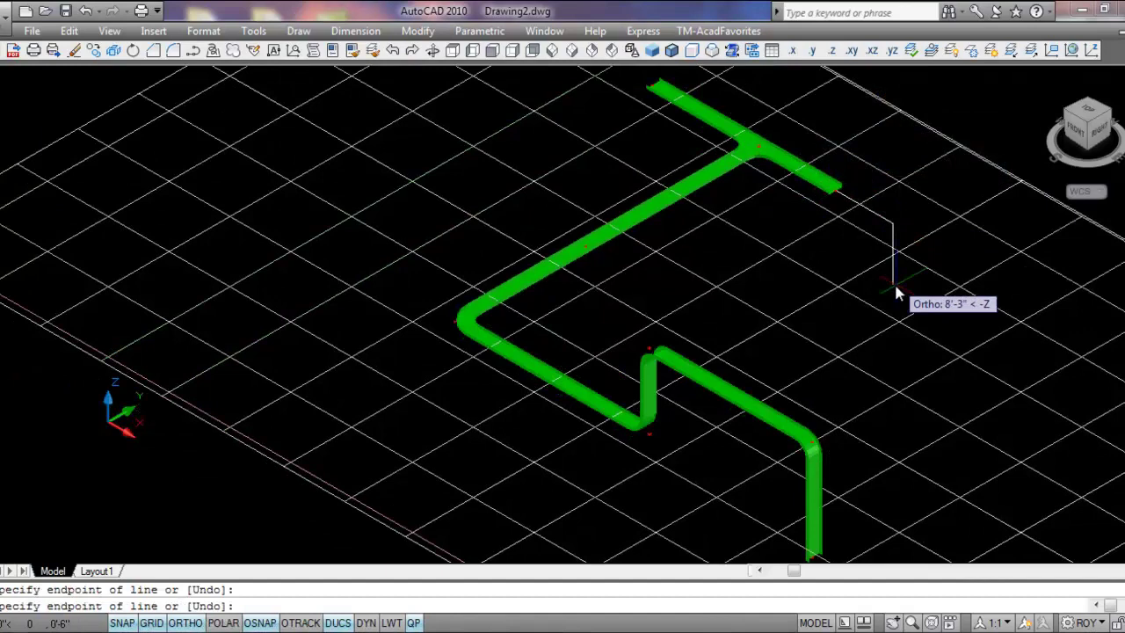
pyautogui.click(893, 284)
pyautogui.press('Return')
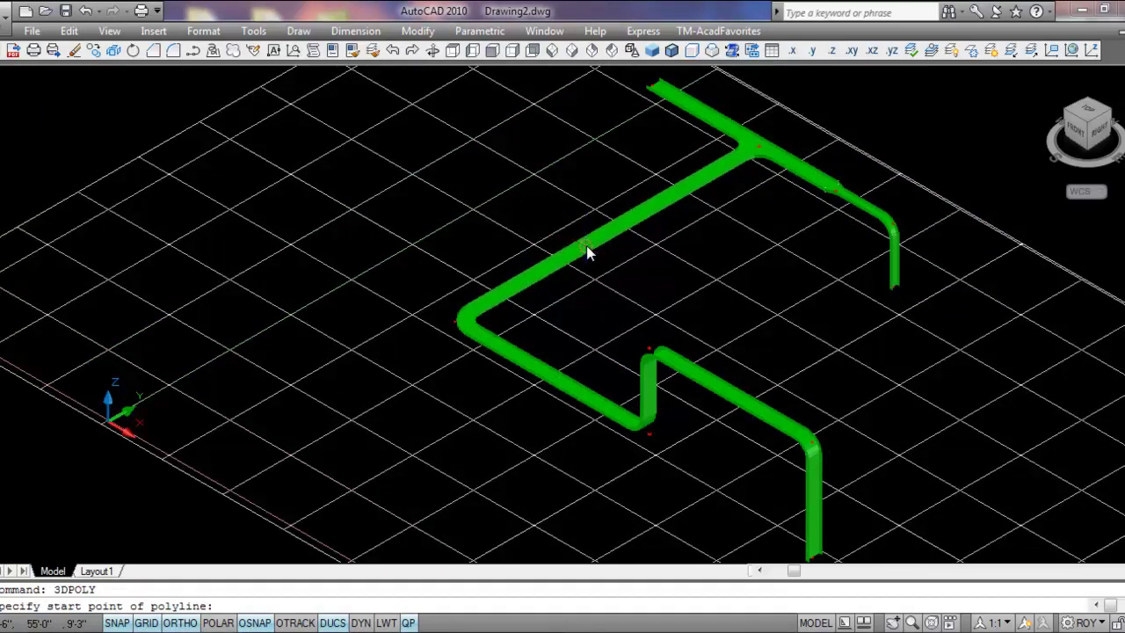
# Add a left branch off the main tray and slope it downward.
pyautogui.click(587, 253)
pyautogui.click(519, 211)
pyautogui.click(466, 233)
pyautogui.press('Return')
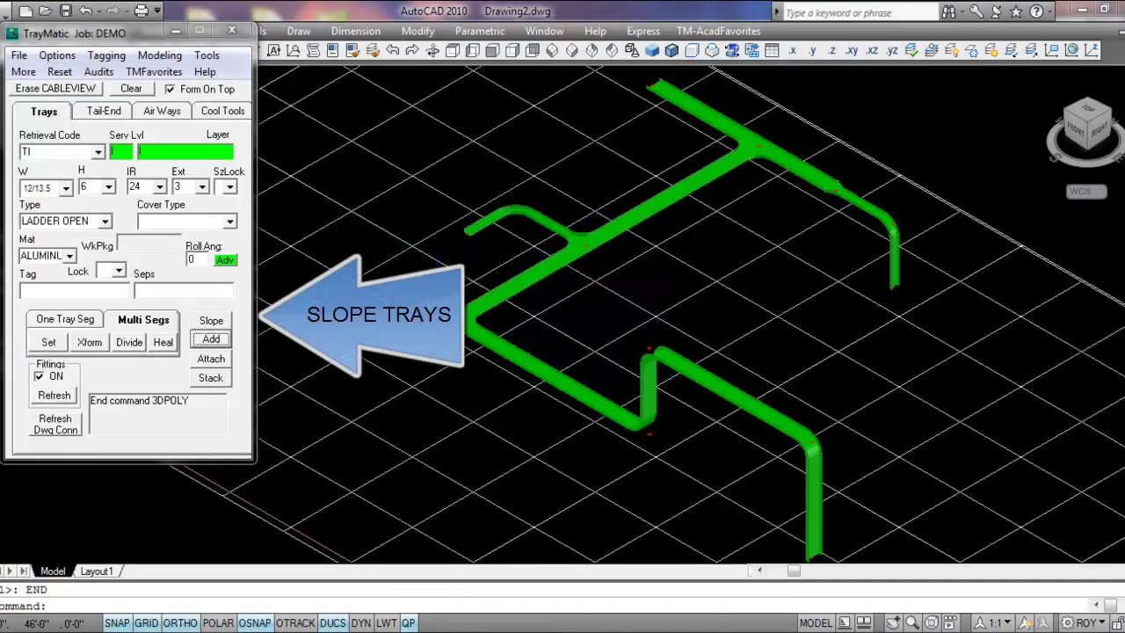
pyautogui.click(211, 320)
pyautogui.click(475, 243)
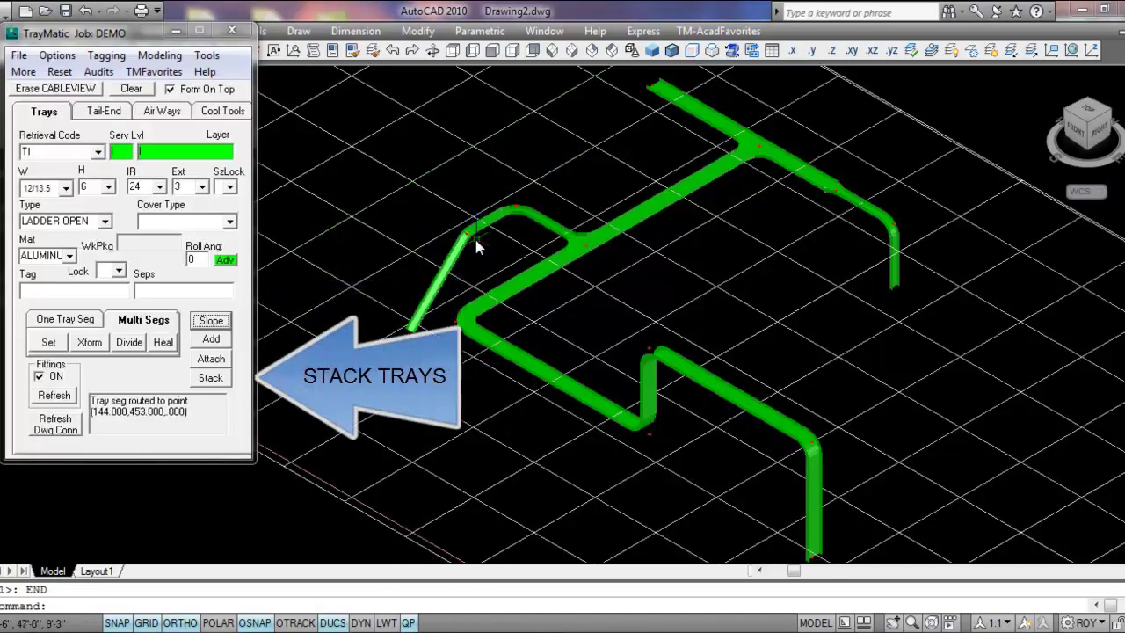
# Stack trays onto the green run by selecting tray segments with two crossing windows.
pyautogui.click(211, 377)
pyautogui.click(849, 549)
pyautogui.click(558, 364)
pyautogui.click(804, 205)
pyautogui.click(674, 101)
pyautogui.press('Return')
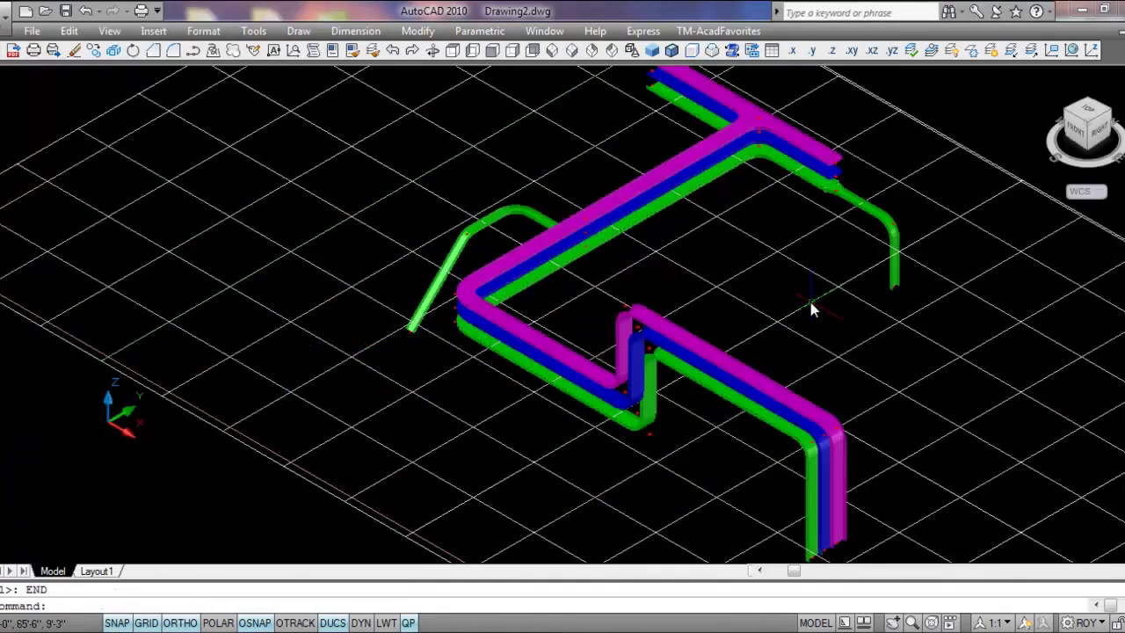
# Draw new tray segments from the vertical tee node and from the magenta tray end.
pyautogui.click(211, 358)
pyautogui.click(650, 436)
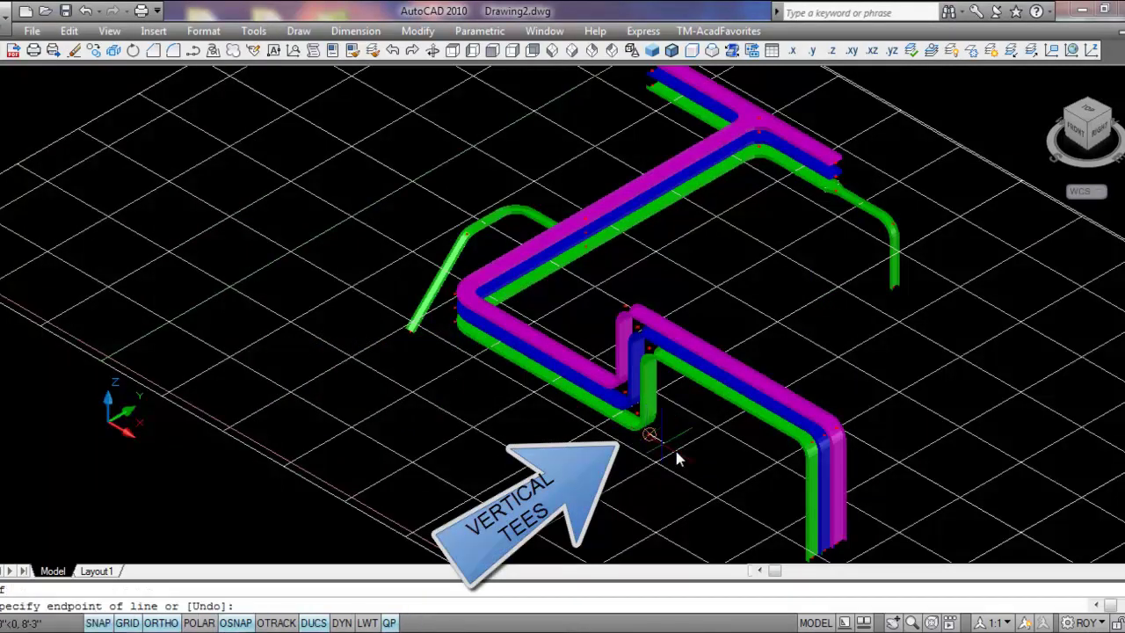
pyautogui.click(714, 468)
pyautogui.press('Return')
pyautogui.click(836, 435)
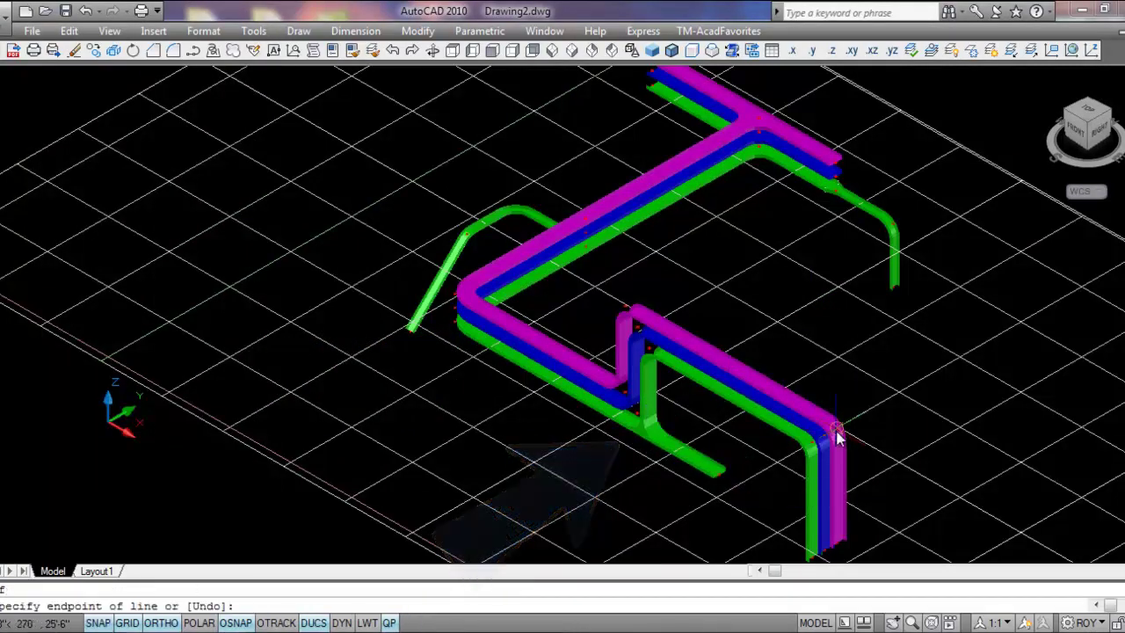
pyautogui.click(910, 479)
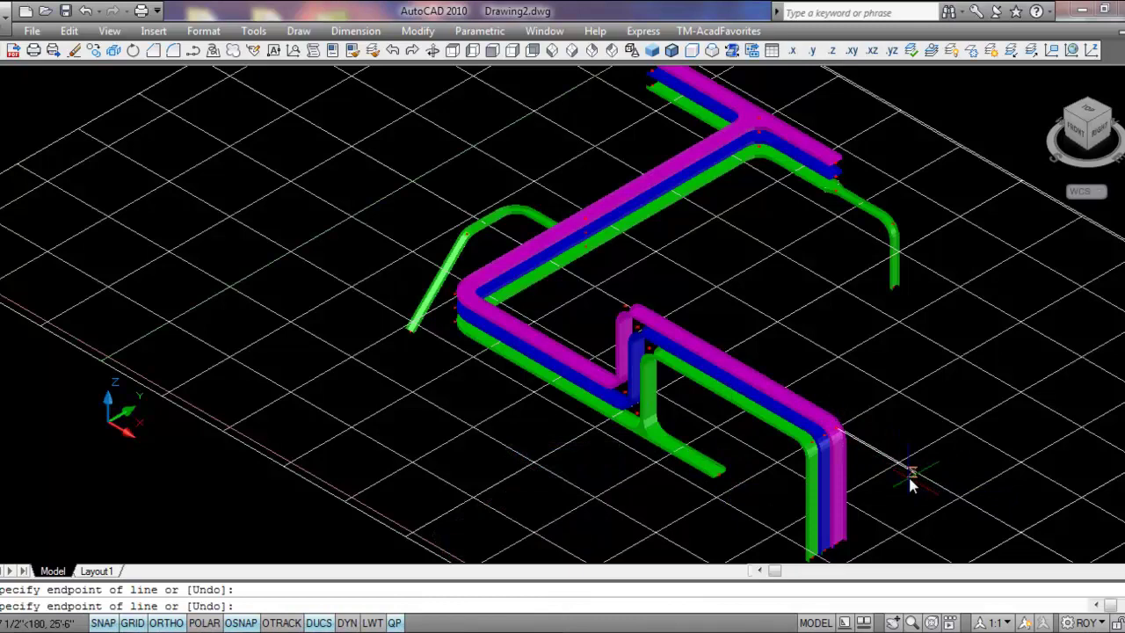
pyautogui.press('Return')
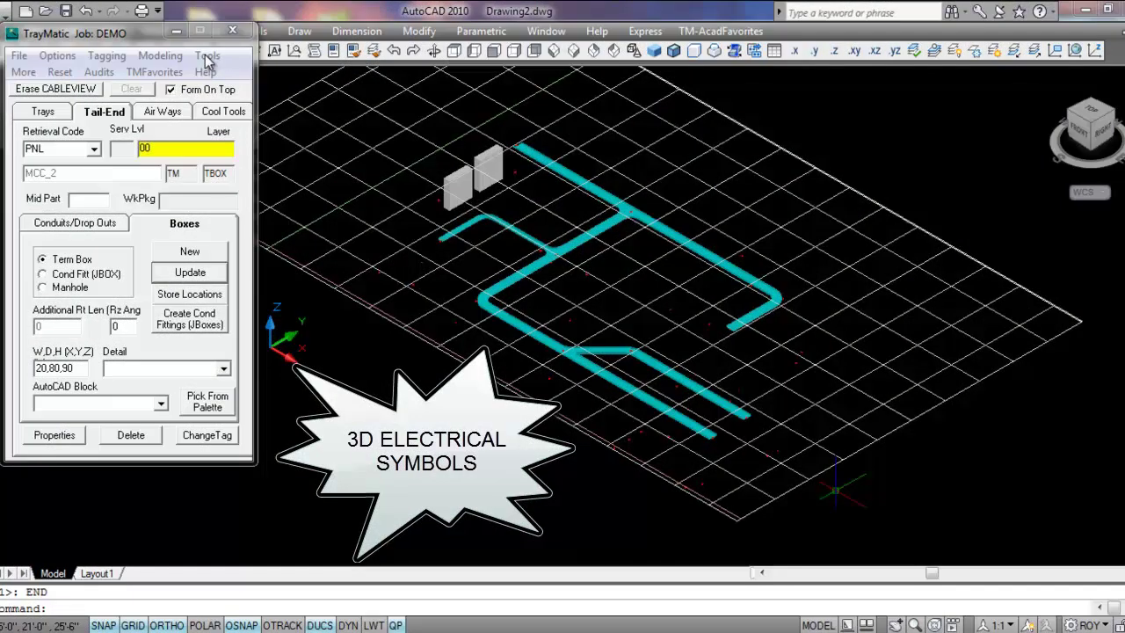
# Retrieve 3D AutoCAD blocks for all electrical boxes in the drawing and pan over the equipment.
pyautogui.click(207, 56)
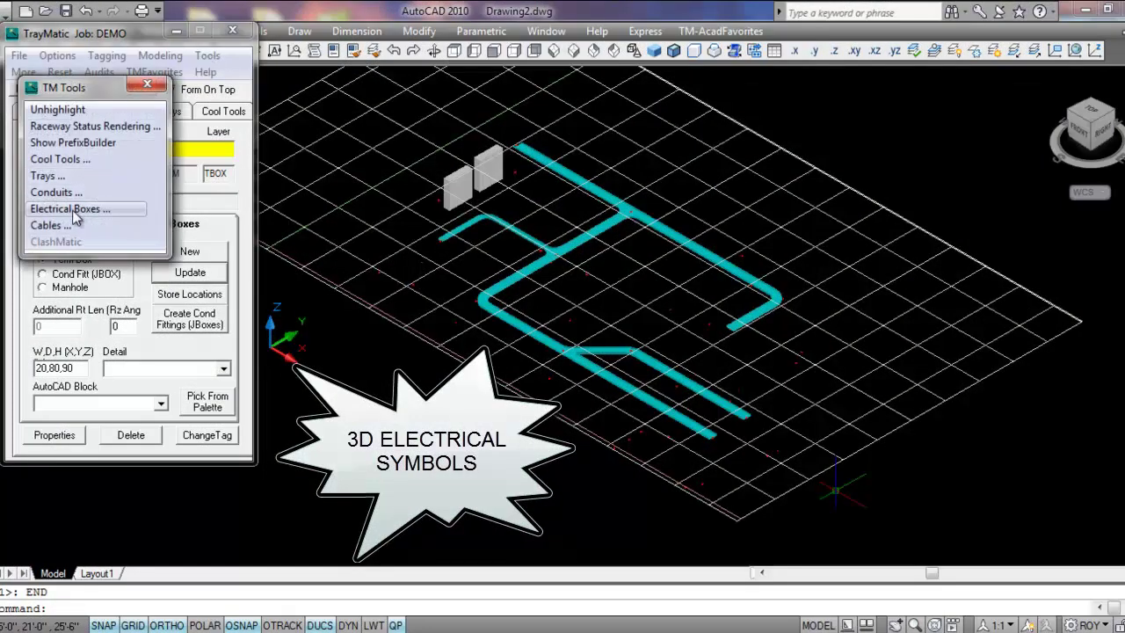
pyautogui.click(76, 211)
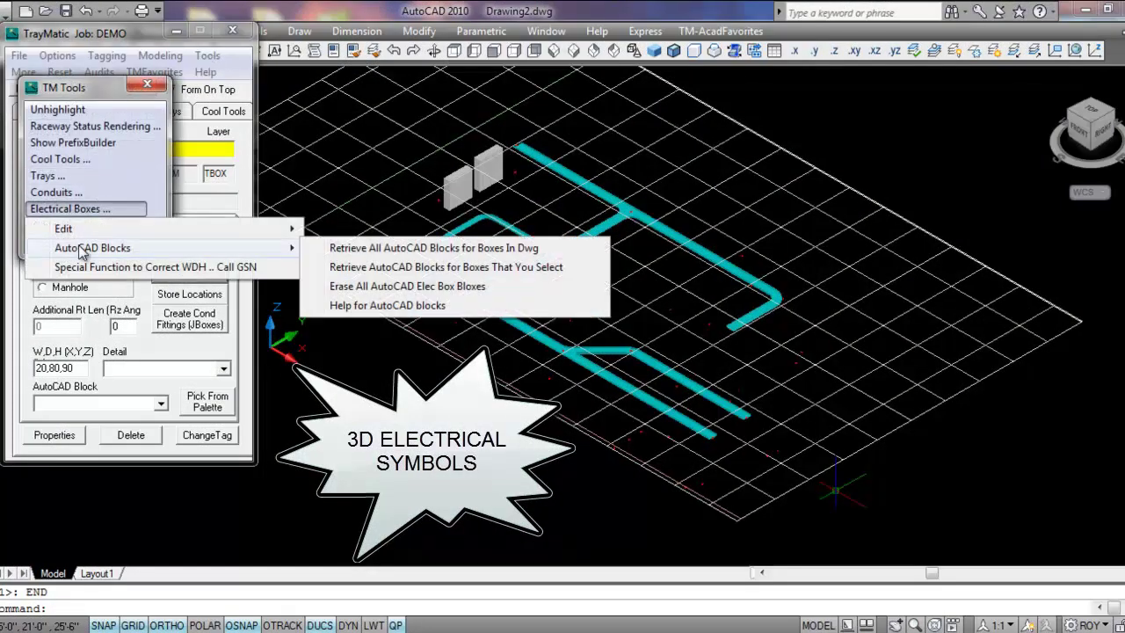
pyautogui.click(442, 251)
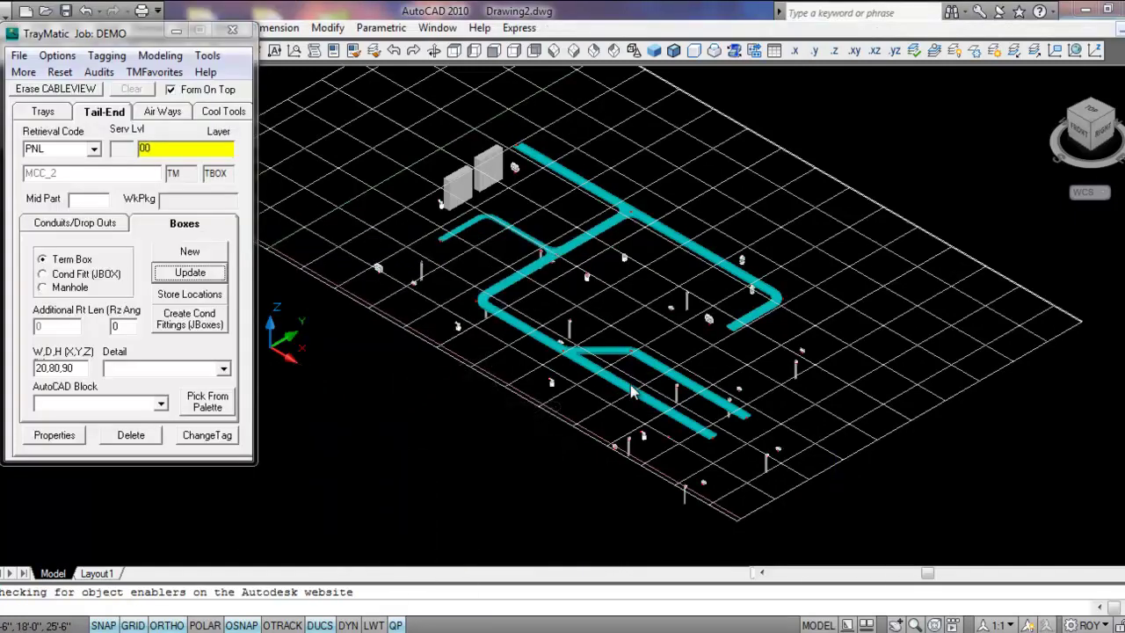
pyautogui.scroll(5, 631, 393)
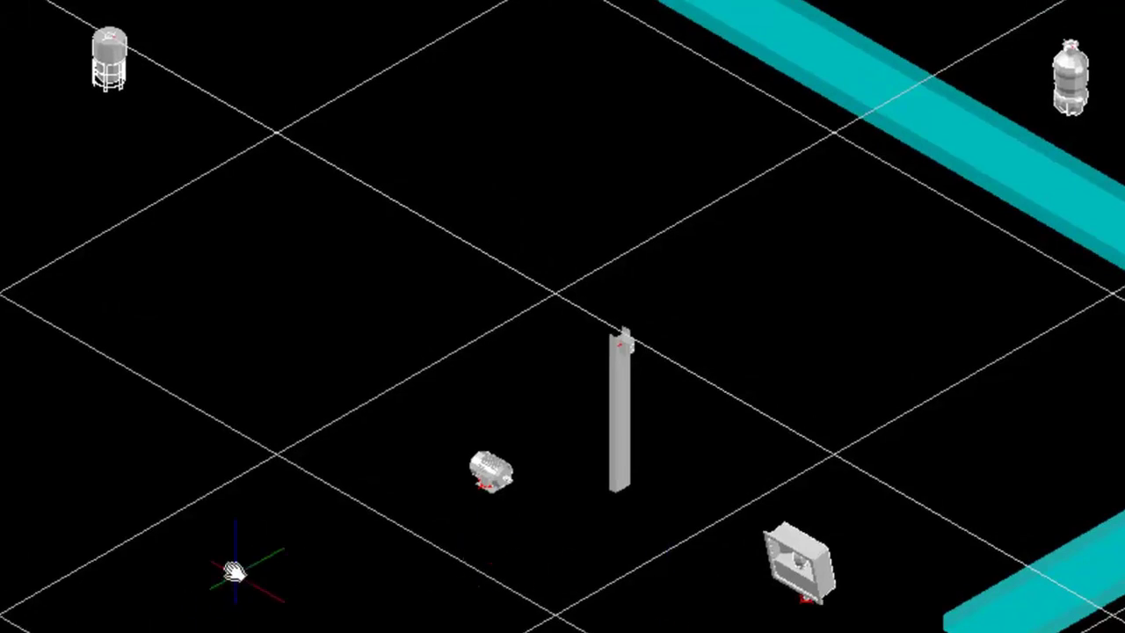
pyautogui.moveTo(8, 557); pyautogui.dragTo(335, 489)
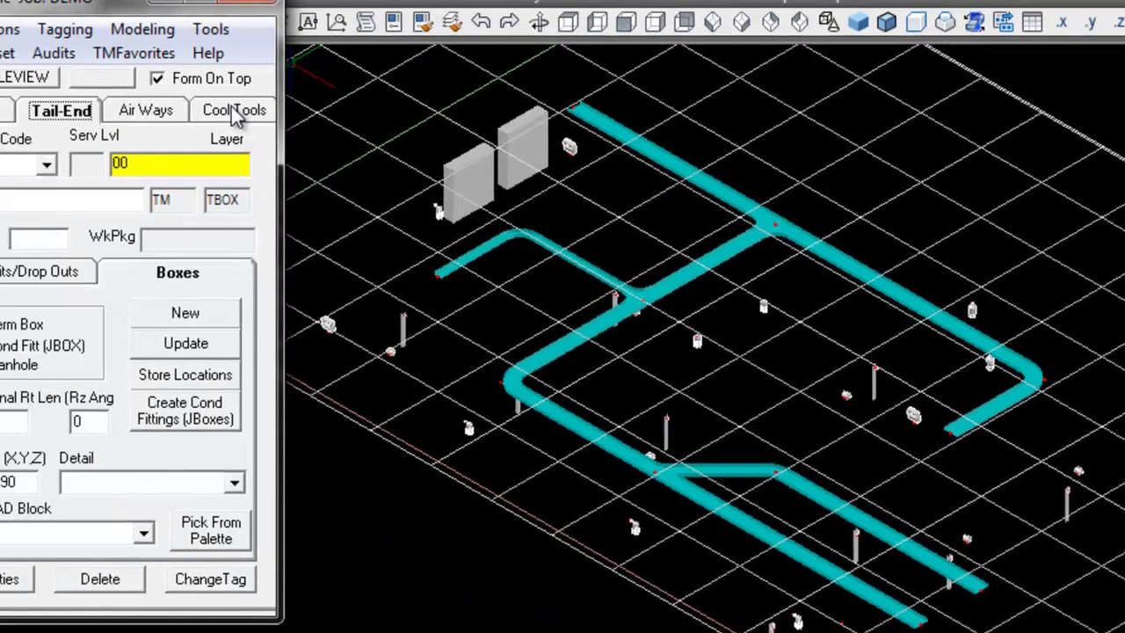
pyautogui.click(326, 129)
# Select equipment term boxes LT-002, MCC_1 and MCC_2 and route their connected cables.
pyautogui.click(301, 172)
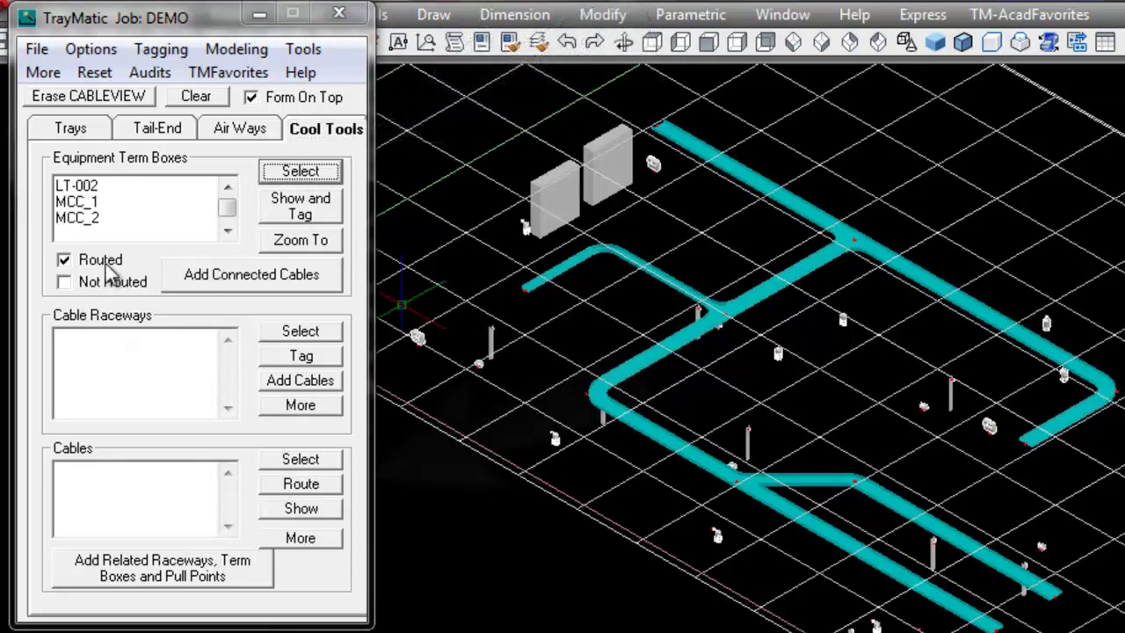
pyautogui.click(249, 278)
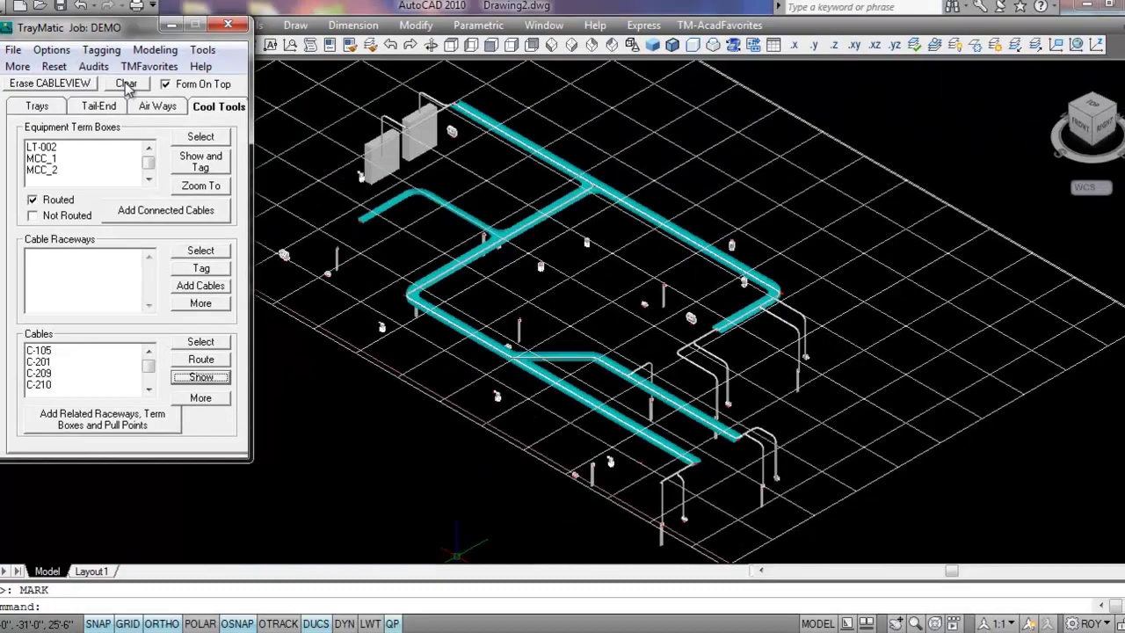
pyautogui.click(14, 50)
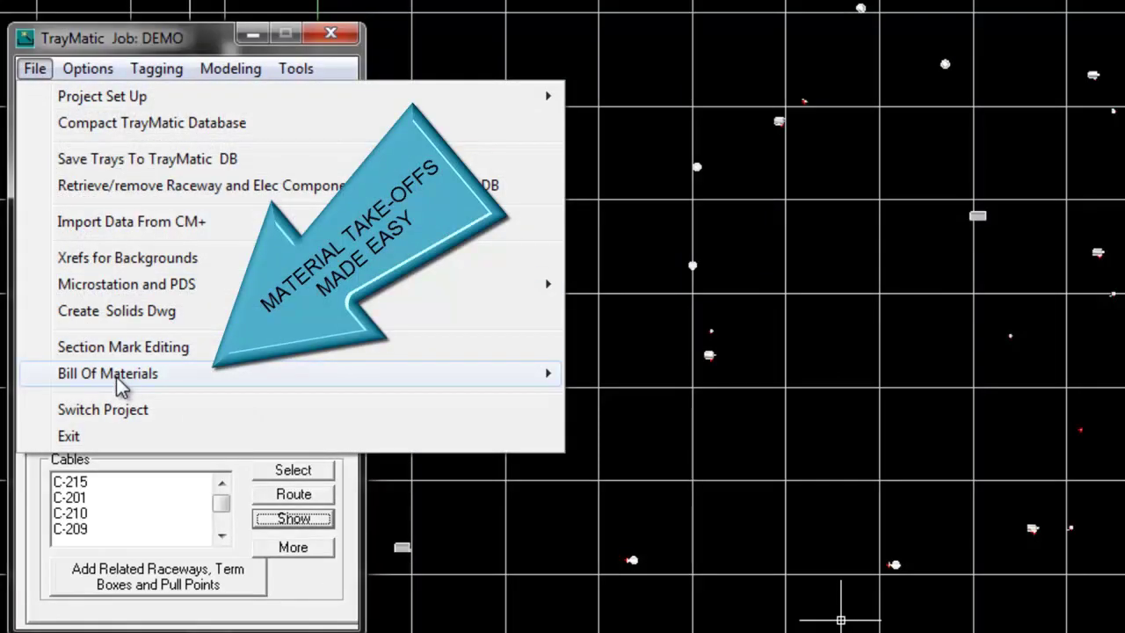
pyautogui.moveTo(108, 373)
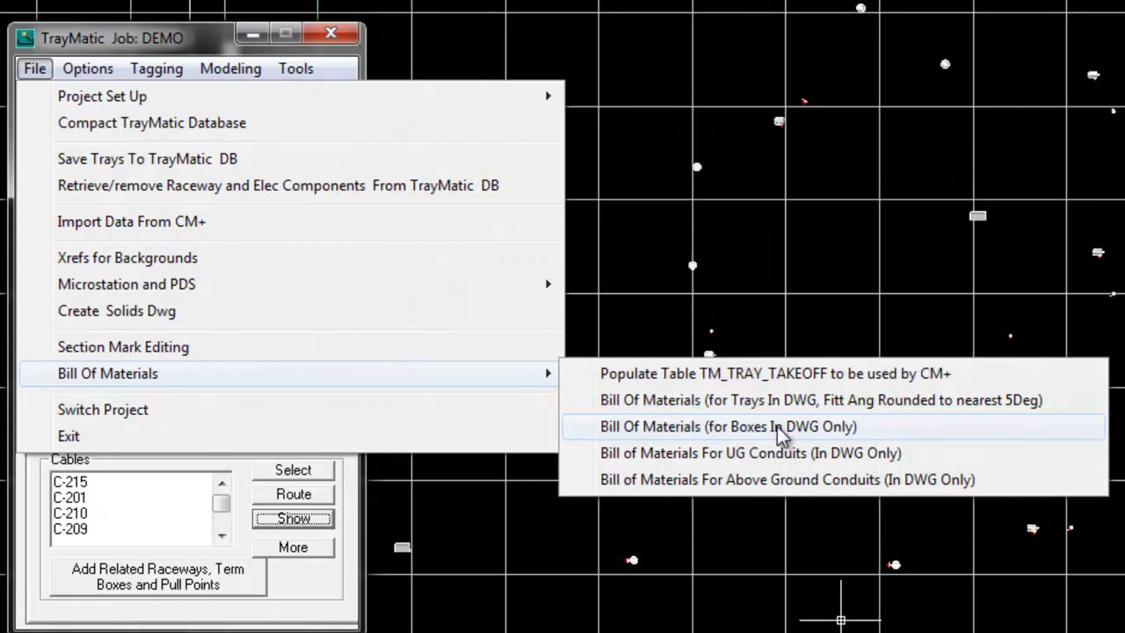
# Generate the box bill of materials, reviewing then closing the installation detail counts.
pyautogui.click(780, 432)
pyautogui.moveTo(407, 18); pyautogui.dragTo(525, 137)
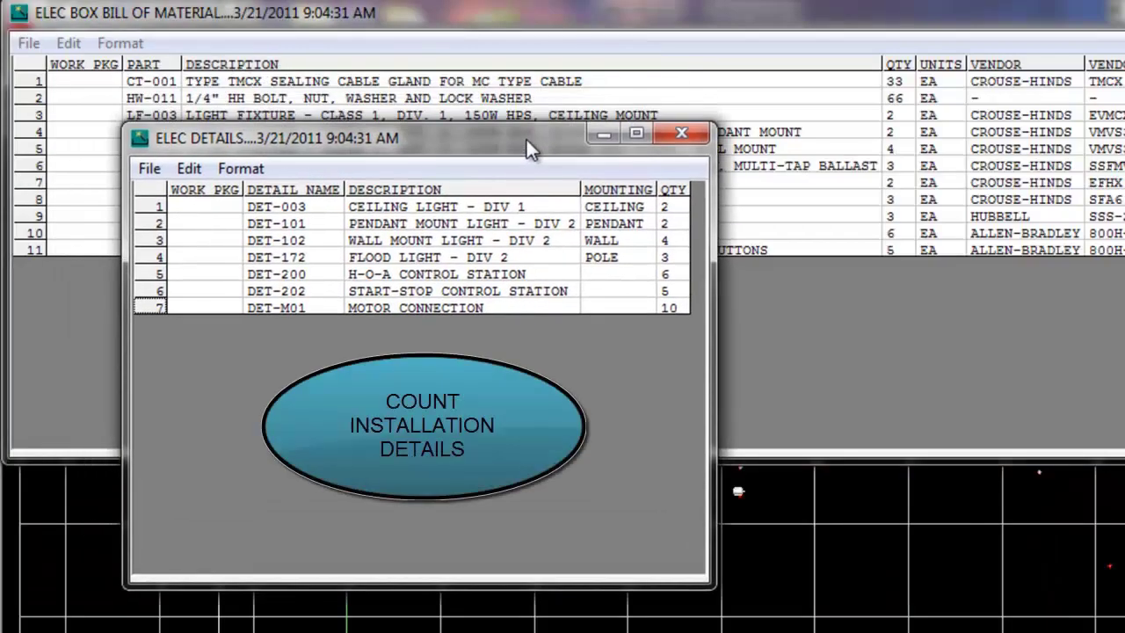
pyautogui.click(393, 207)
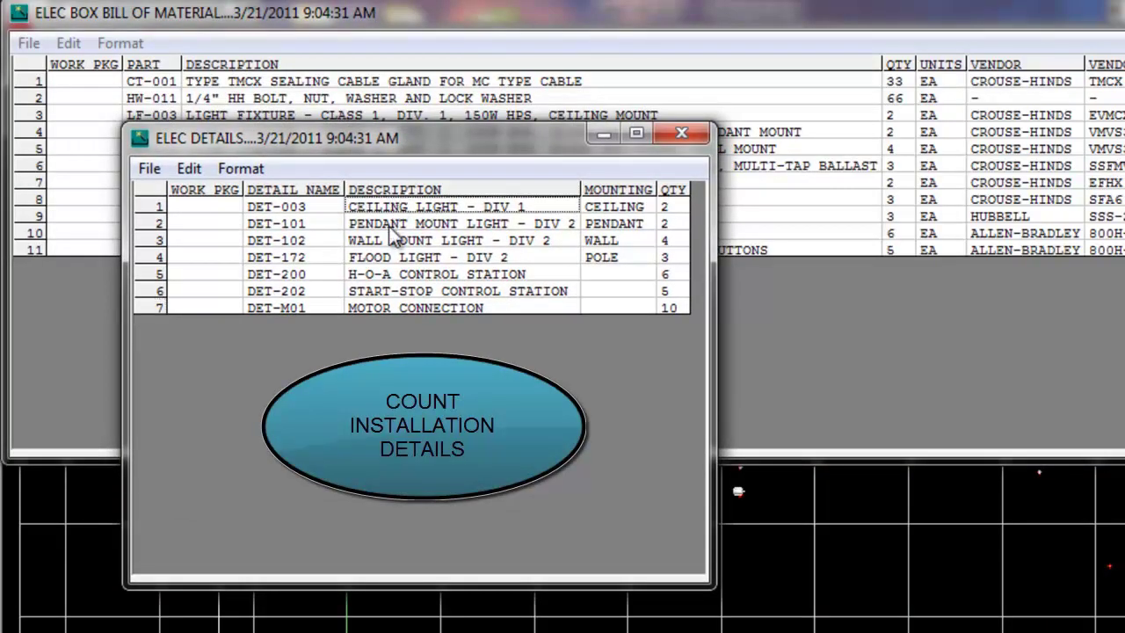
pyautogui.click(679, 133)
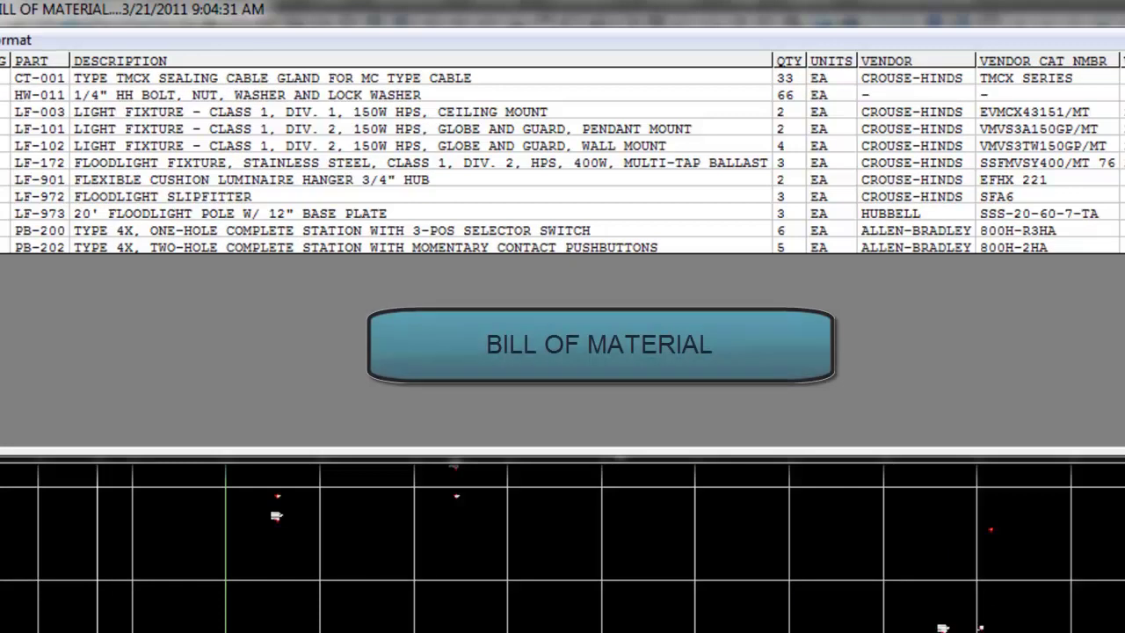
# Inspect the CT-001 cable gland's description, quantity and vendor in the bill of materials.
pyautogui.click(227, 78)
pyautogui.click(782, 82)
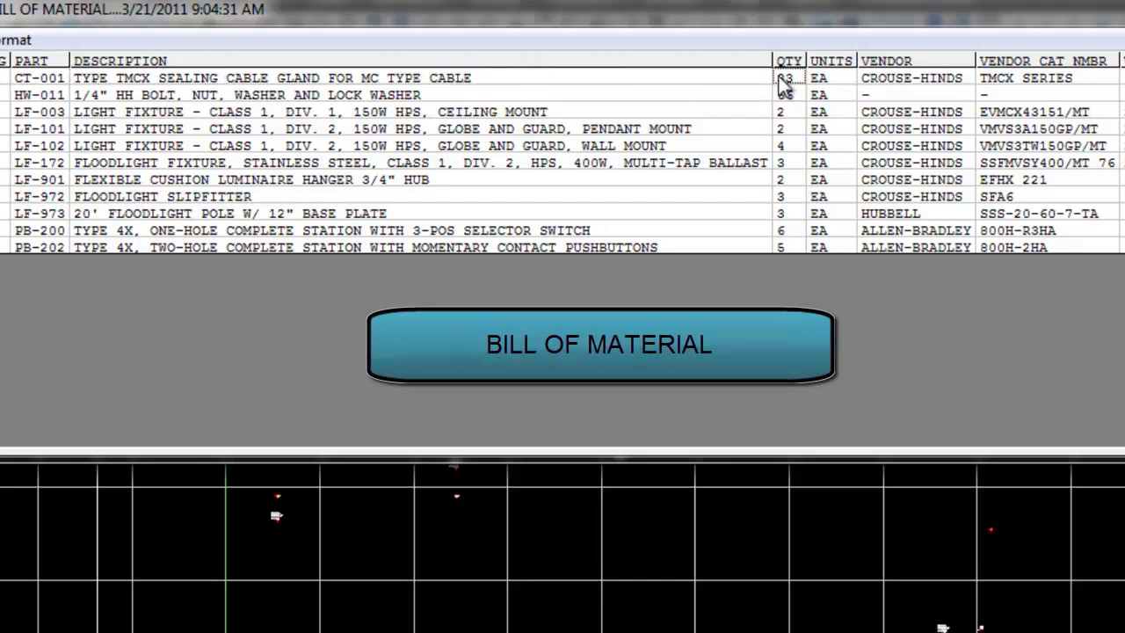
pyautogui.click(864, 79)
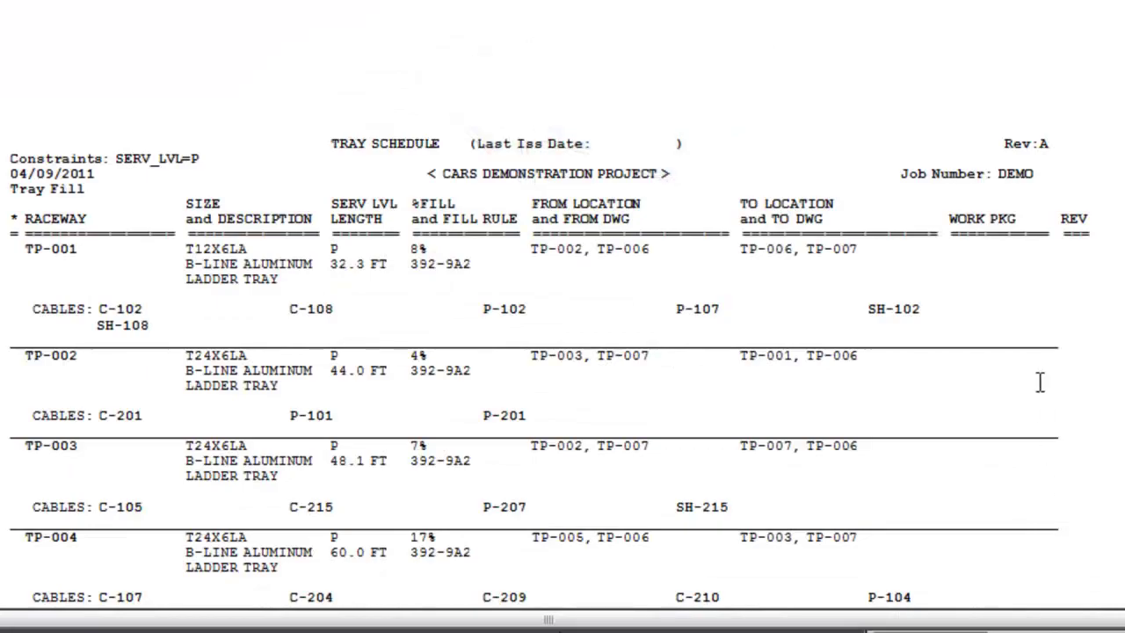
# Create the conduit schedule report with D12 - Cables Contained.
pyautogui.scroll(-1, 1040, 382)
pyautogui.scroll(-1, 1040, 382)
pyautogui.scroll(-1, 1040, 381)
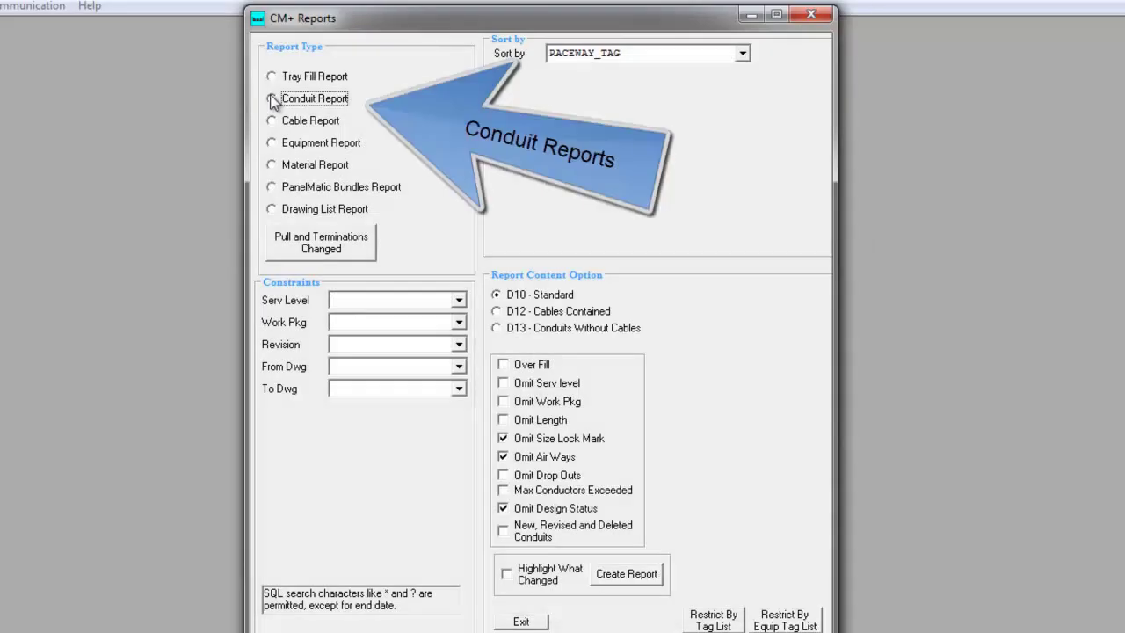
pyautogui.click(497, 311)
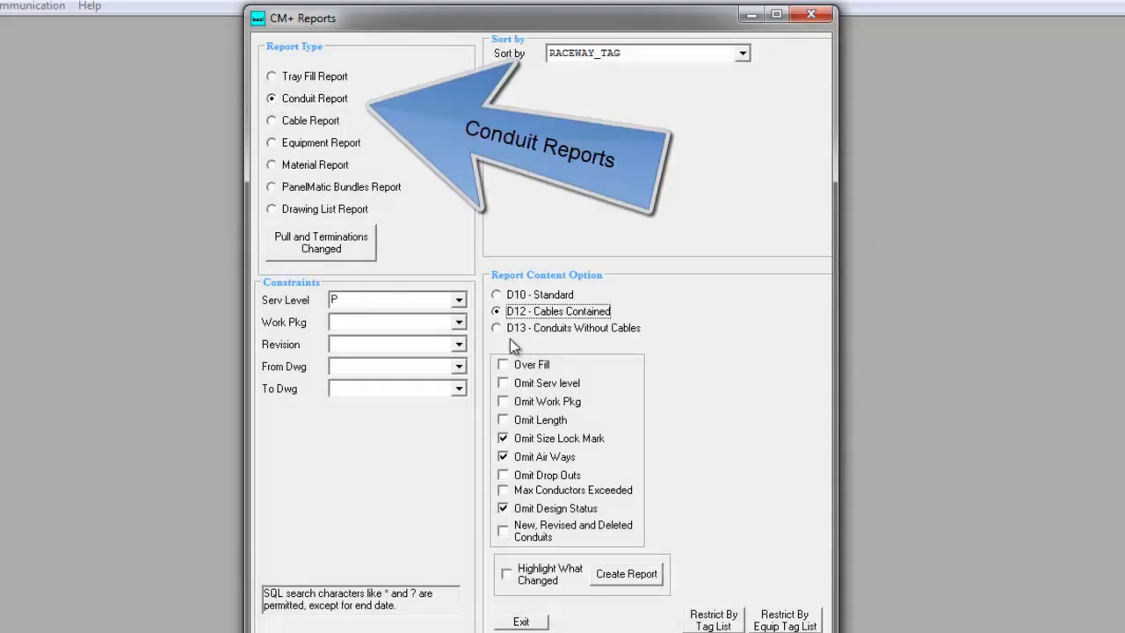
pyautogui.click(621, 577)
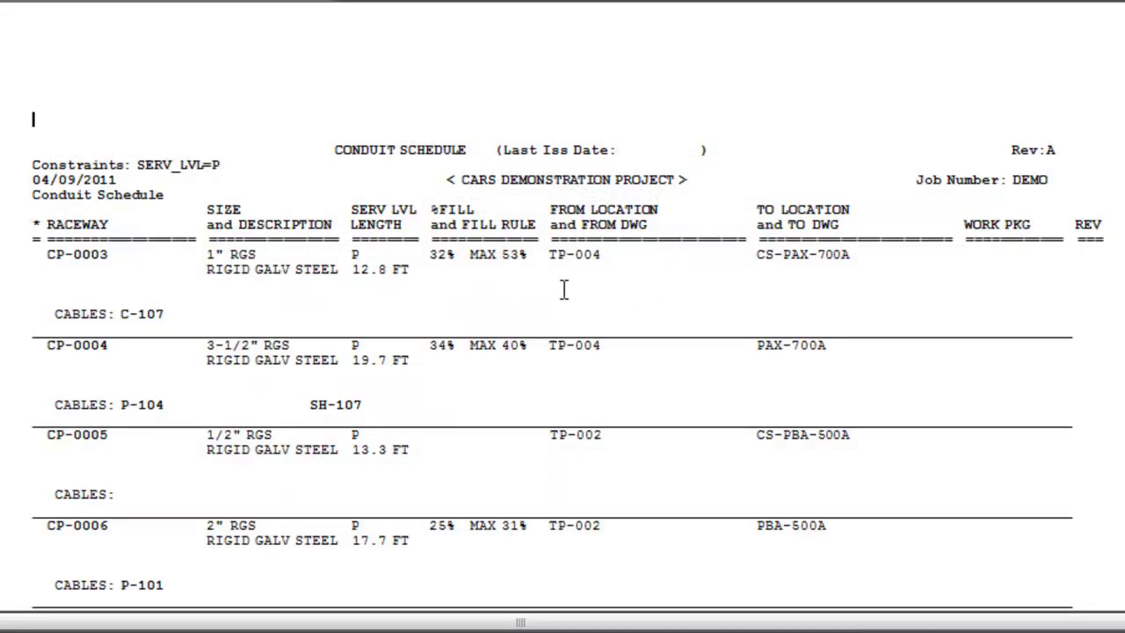
# Create the D41 cable material report totalling 27 cables and 4059 FT.
pyautogui.scroll(-2, 563, 290)
pyautogui.scroll(-2, 563, 291)
pyautogui.scroll(-2, 564, 290)
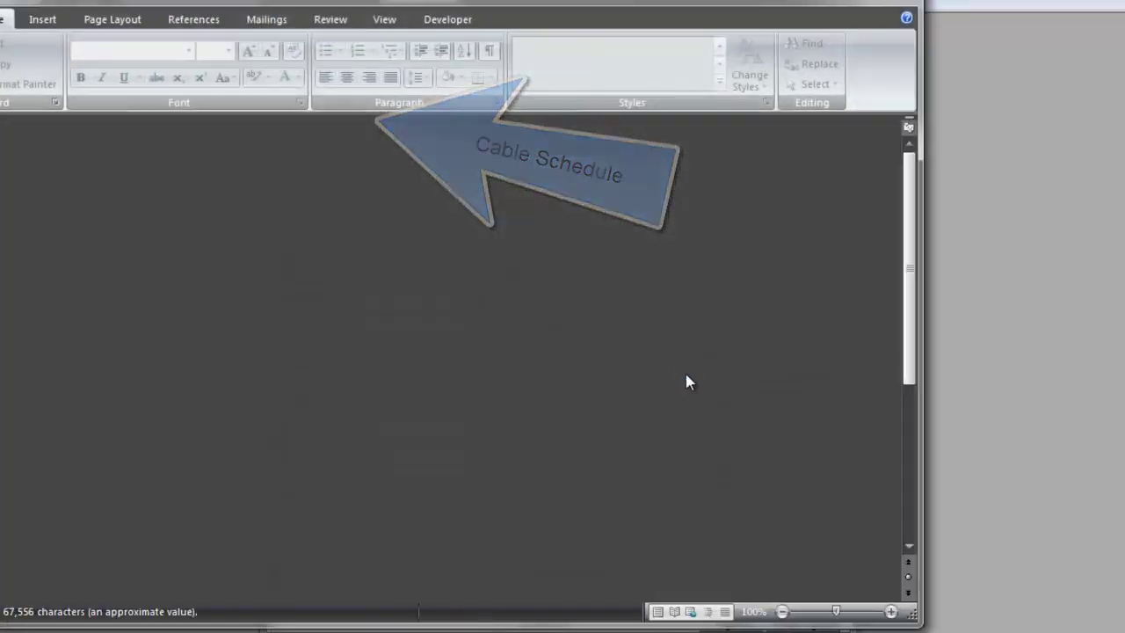
pyautogui.scroll(-3, 898, 325)
pyautogui.scroll(-2, 898, 325)
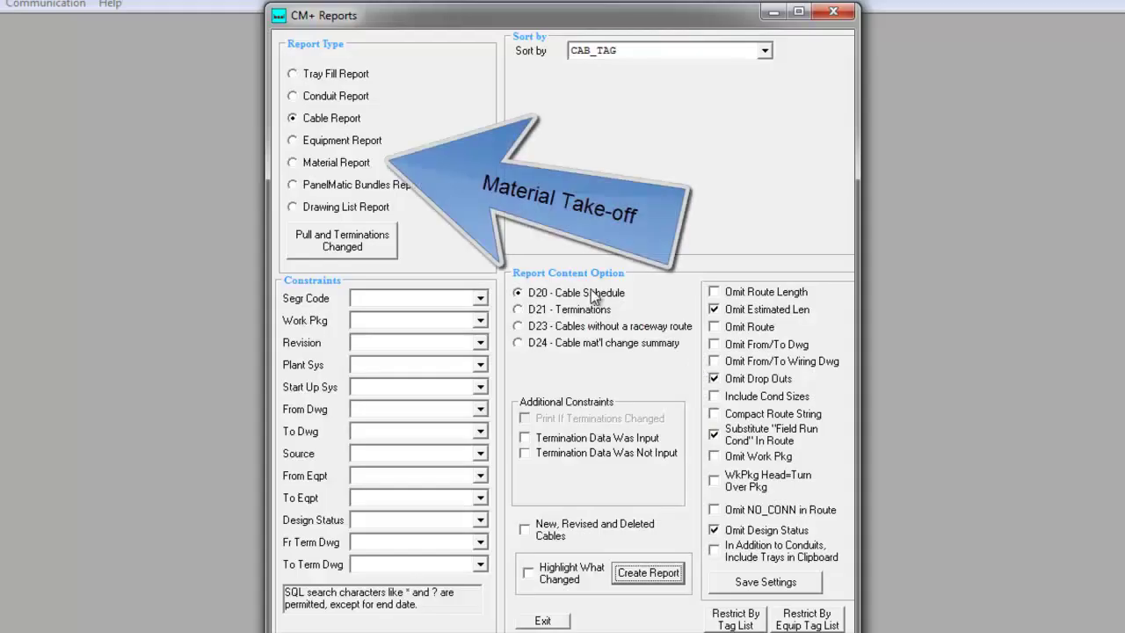
pyautogui.click(665, 572)
pyautogui.scroll(-1, 611, 413)
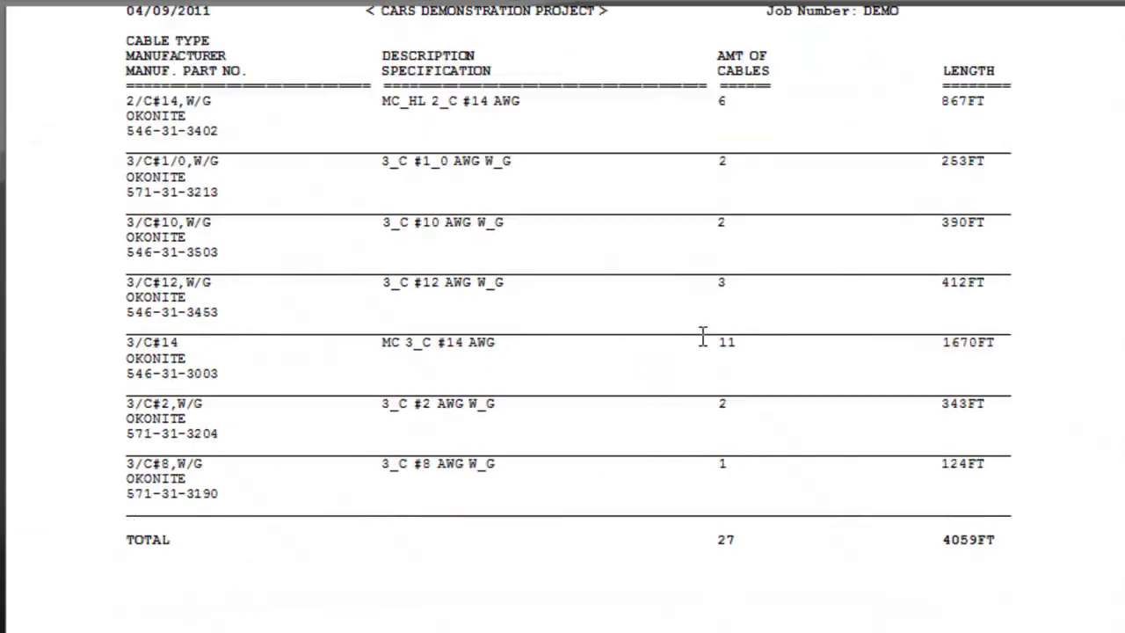